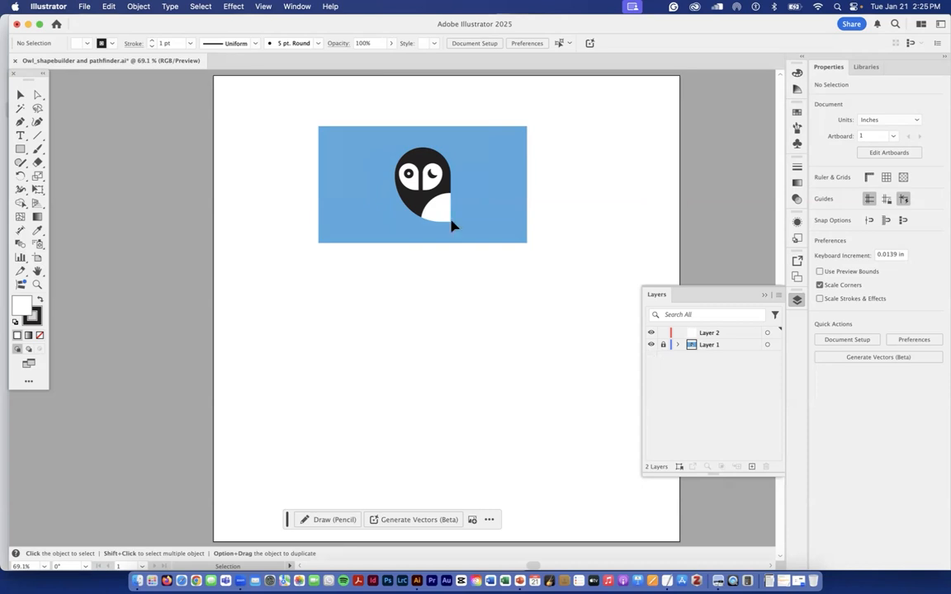
# - Check that Layer 1 with the reference owl is locked and make Layer 2 the active layer
pyautogui.click(663, 345)
pyautogui.click(662, 345)
pyautogui.click(735, 333)
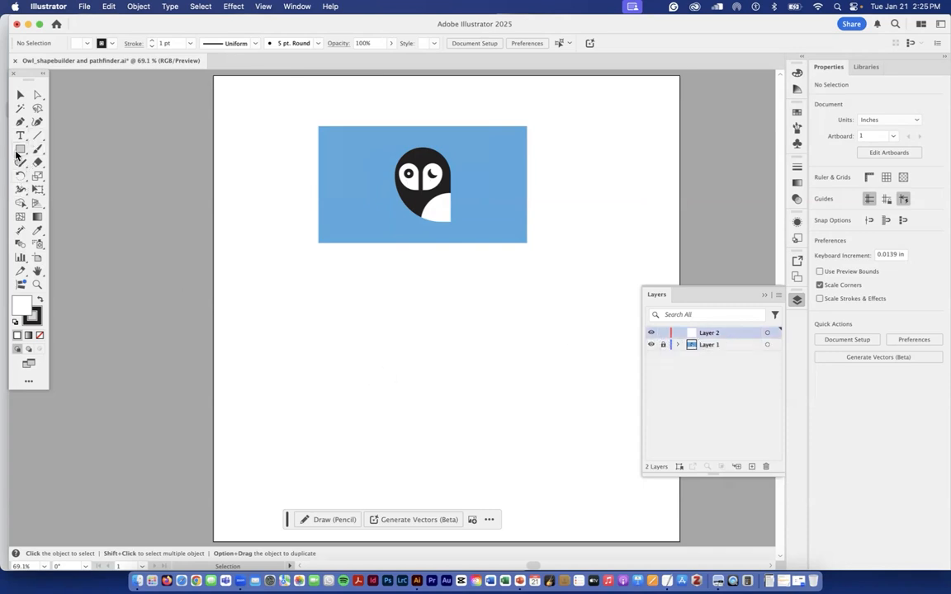
# - Draw a rectangle about 0.73 in wide and 0.93 in high below the blue reference image
pyautogui.scroll(5, 443, 189)
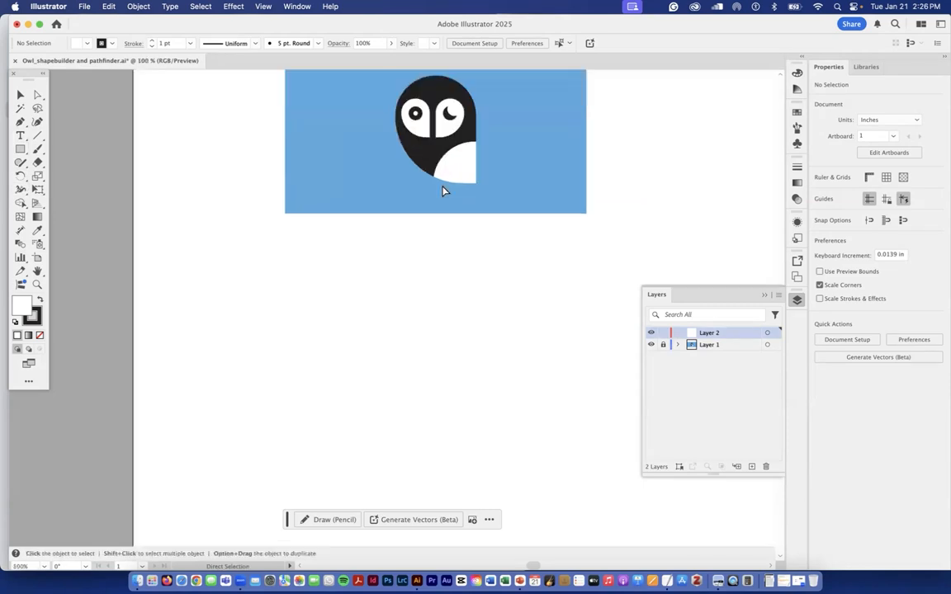
pyautogui.scroll(-3, 443, 189)
pyautogui.moveTo(461, 183); pyautogui.dragTo(440, 300)
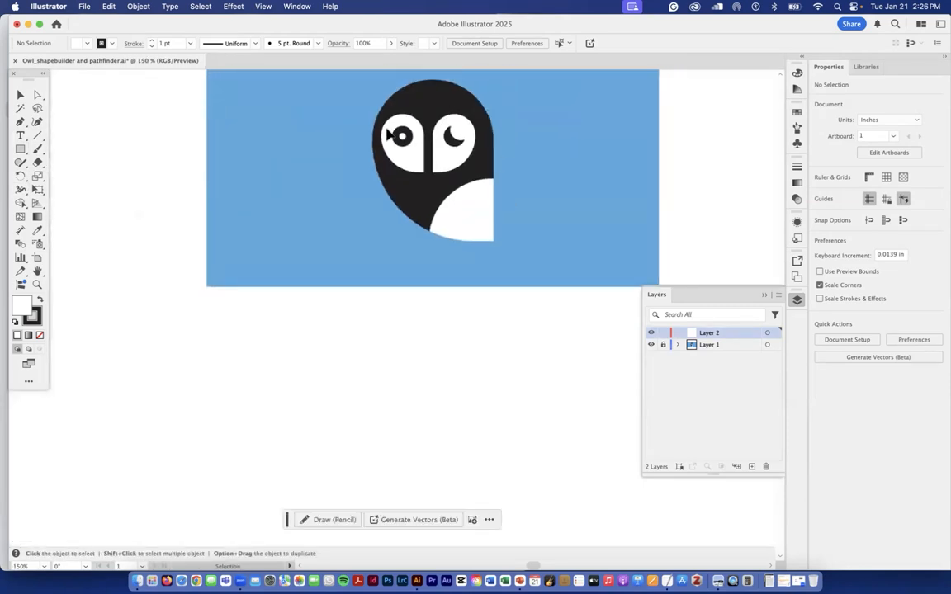
pyautogui.moveTo(20, 150); pyautogui.dragTo(119, 153)
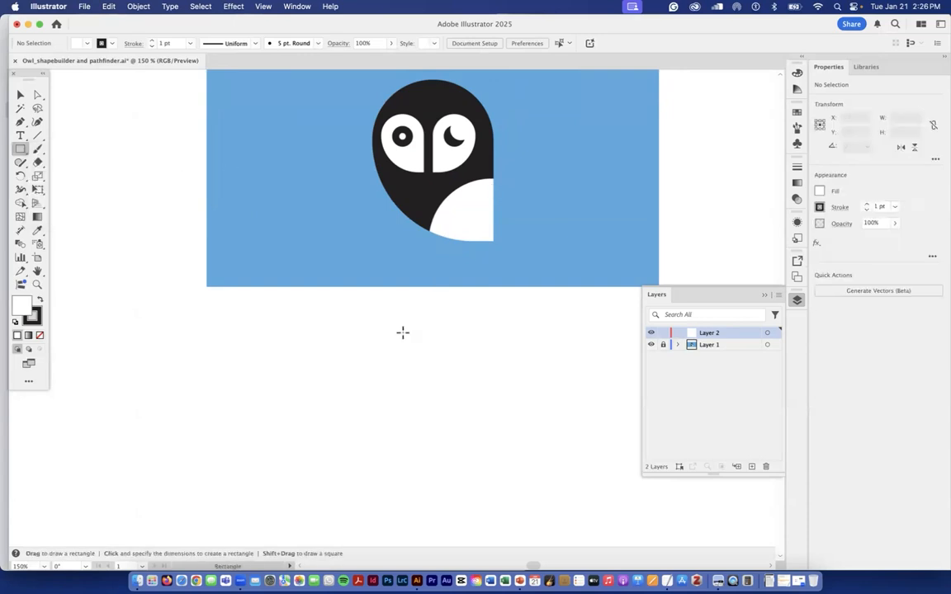
pyautogui.scroll(1, 403, 333)
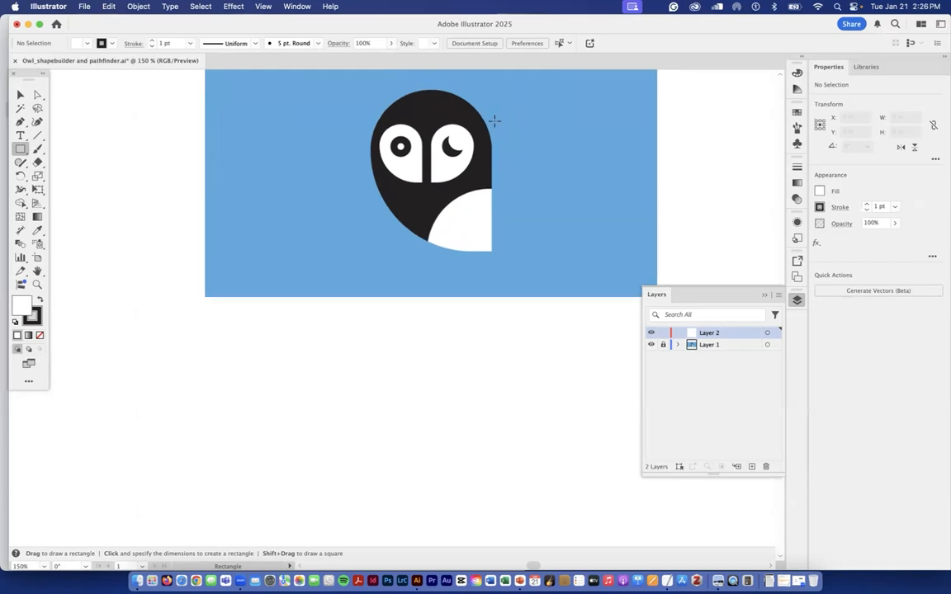
pyautogui.moveTo(403, 334)
pyautogui.mouseDown()
pyautogui.moveTo(446, 412)
pyautogui.moveTo(474, 414)
pyautogui.moveTo(497, 452)
pyautogui.mouseUp()
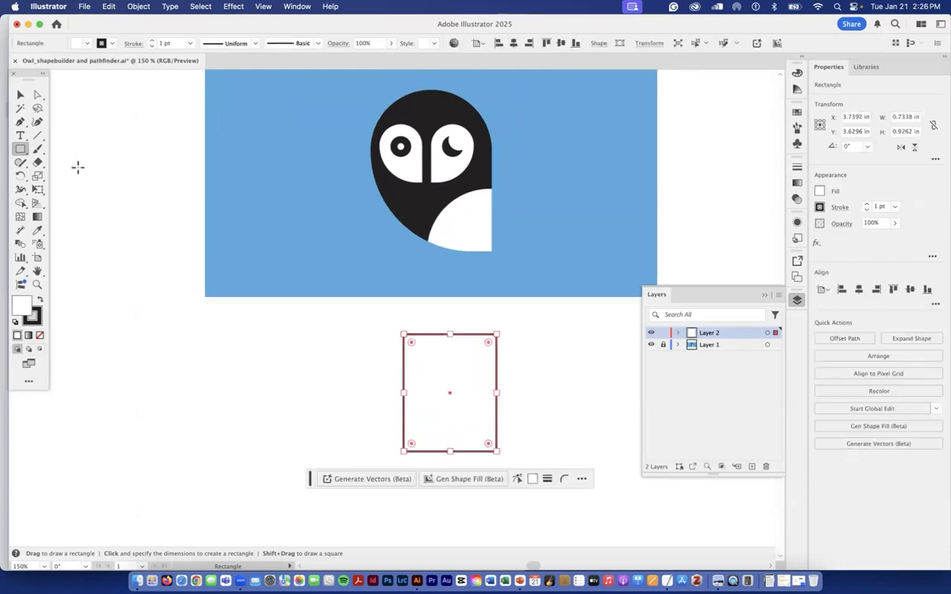
# - Enlarge the rectangle to the left and upward to about 0.86 by 1.02 in
pyautogui.click(21, 95)
pyautogui.moveTo(406, 394); pyautogui.dragTo(387, 395)
pyautogui.moveTo(443, 333); pyautogui.dragTo(442, 323)
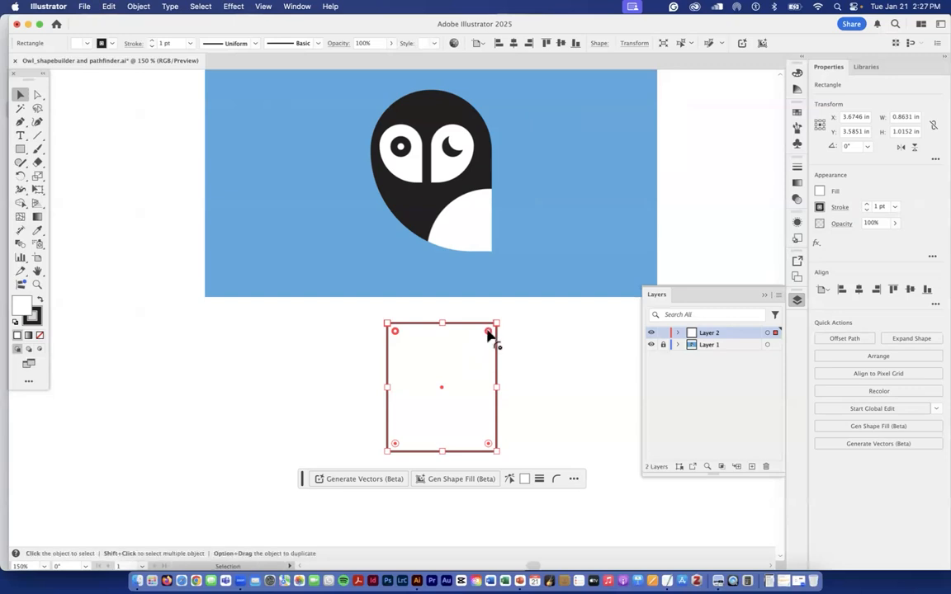
# - Round the rectangle's two upper corners and its lower-left corner fully, keeping the lower-right corner sharp
pyautogui.moveTo(488, 332); pyautogui.dragTo(487, 454)
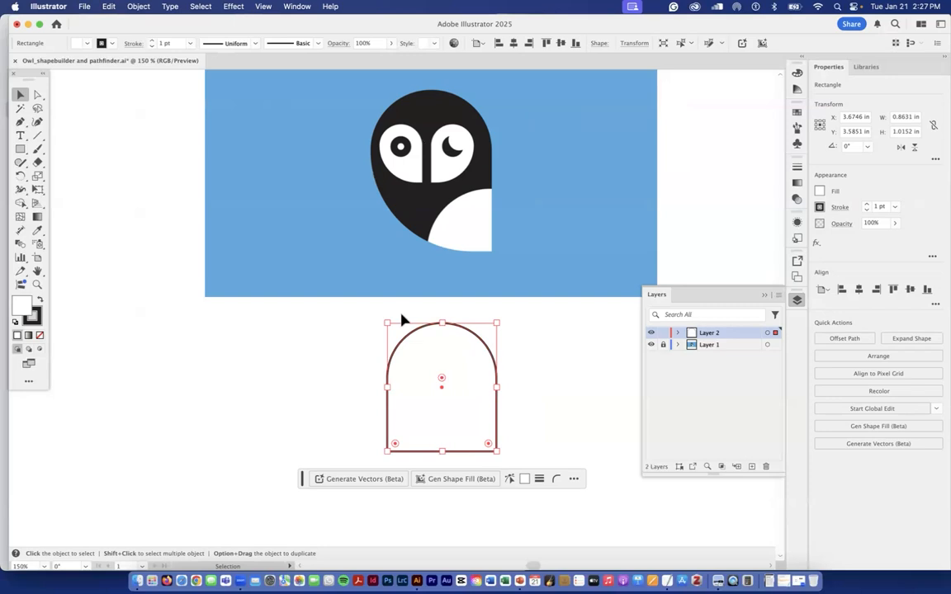
pyautogui.moveTo(395, 443); pyautogui.dragTo(499, 344)
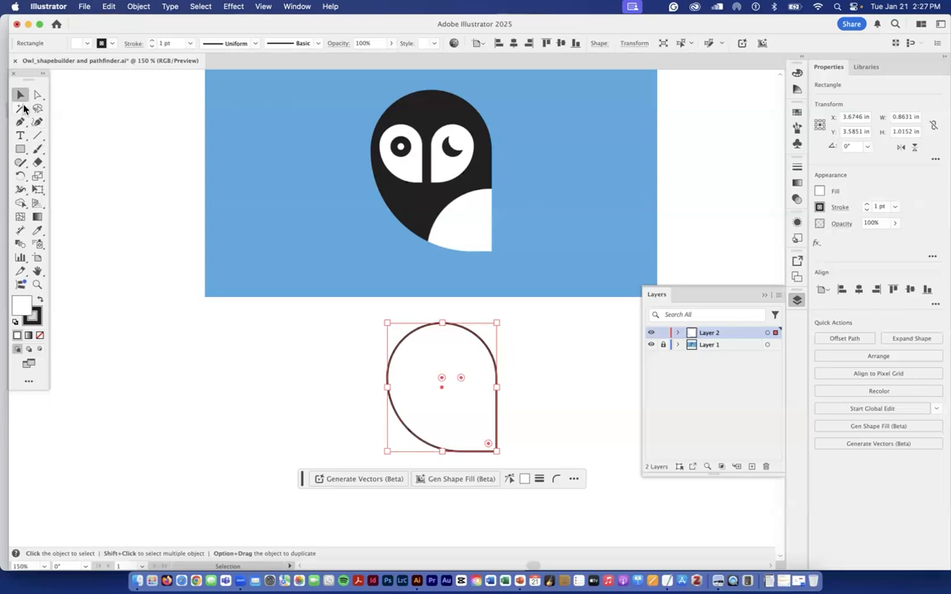
pyautogui.click(370, 353)
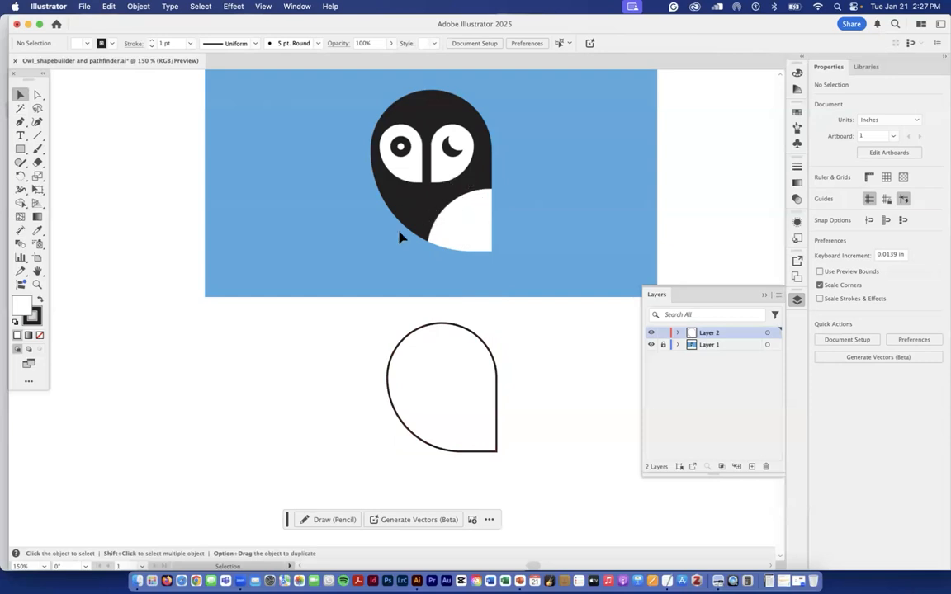
# - Duplicate the owl body shape directly to its left at the same height
pyautogui.click(413, 339)
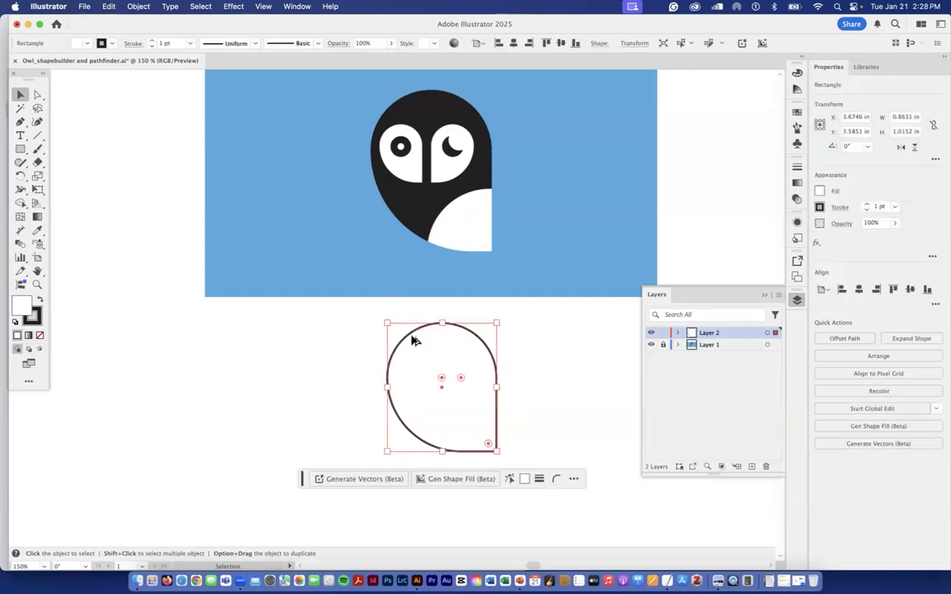
pyautogui.moveTo(417, 345); pyautogui.dragTo(300, 346)
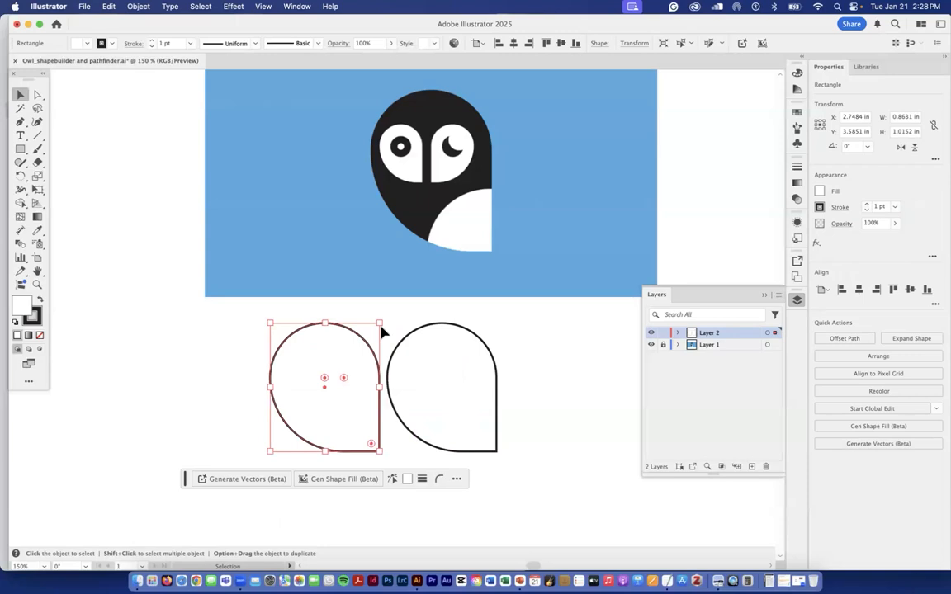
pyautogui.click(531, 325)
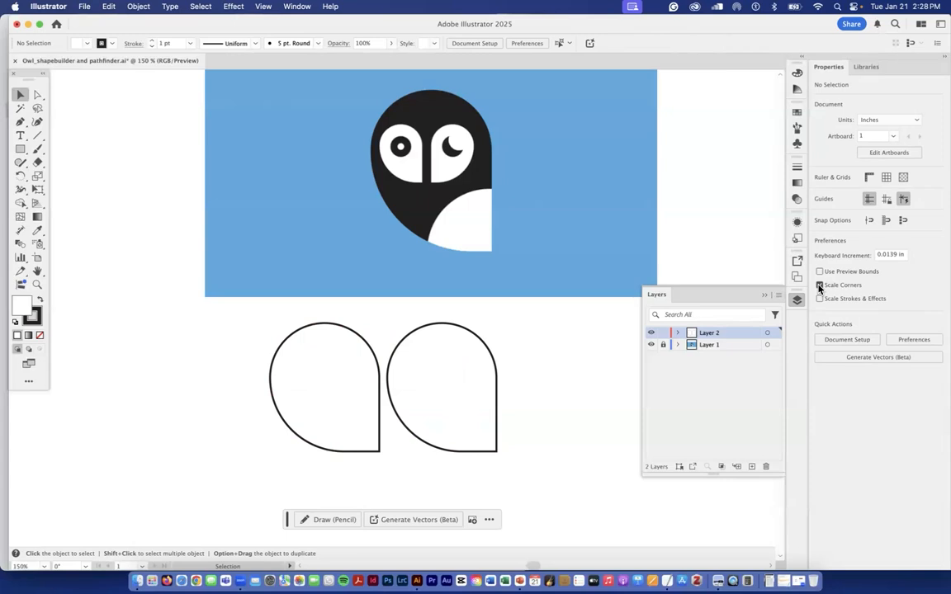
# - Scale the duplicate down to about 0.30 by 0.35 in and place it inside the body as the left eye
pyautogui.click(363, 339)
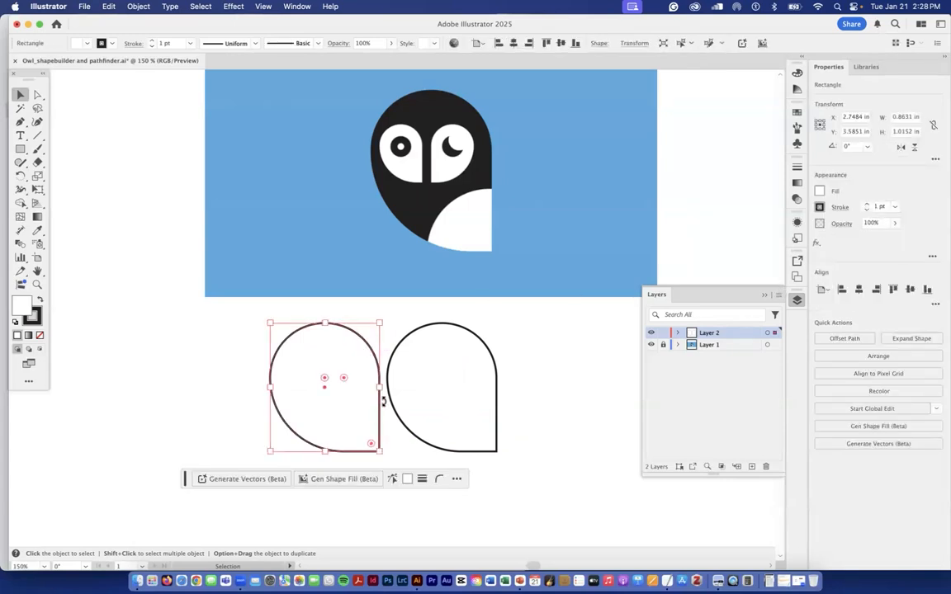
pyautogui.moveTo(380, 452); pyautogui.dragTo(310, 399)
pyautogui.moveTo(304, 361); pyautogui.dragTo(422, 381)
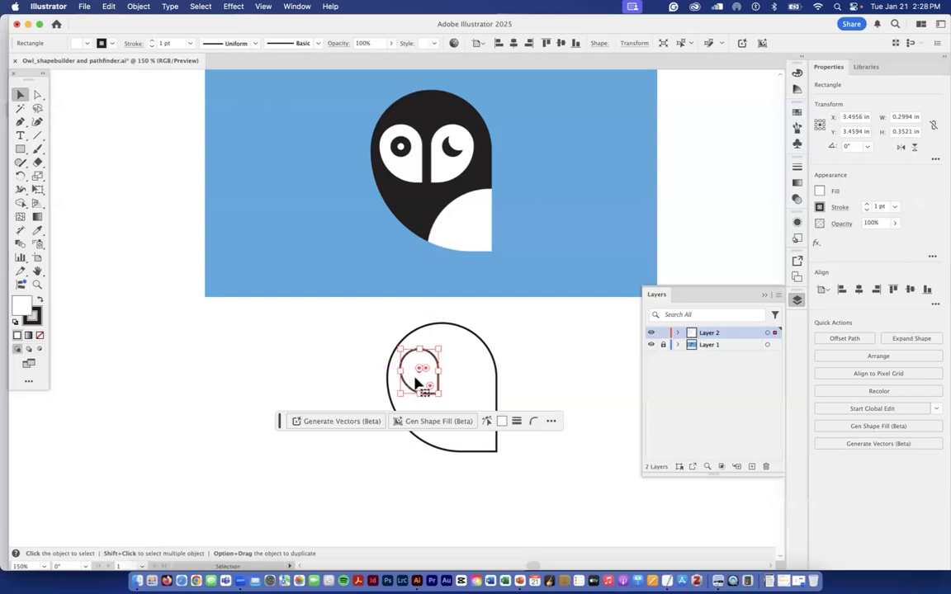
# - Duplicate the left eye to its right and flip the copy horizontally to form the right eye
pyautogui.moveTo(418, 381); pyautogui.dragTo(459, 381)
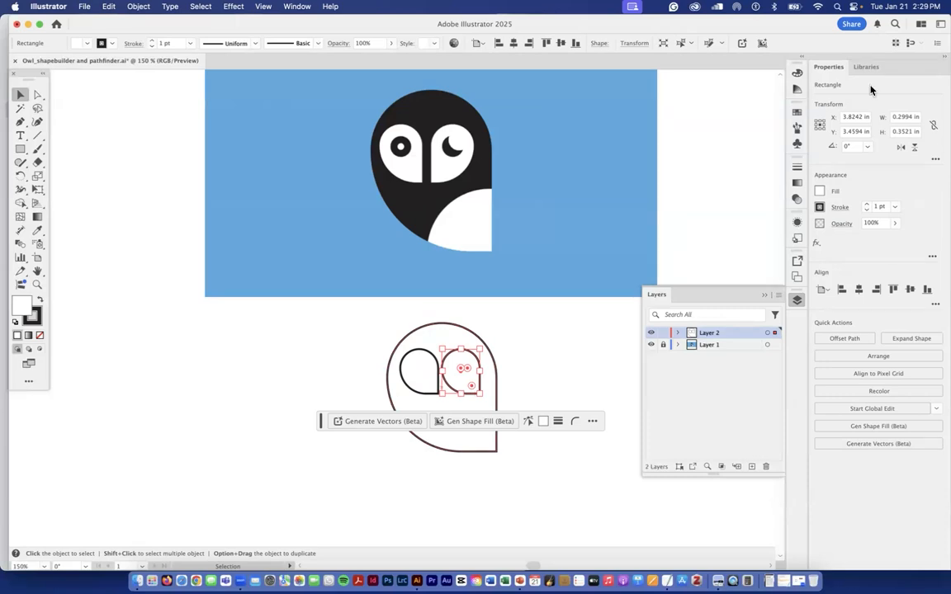
pyautogui.click(914, 153)
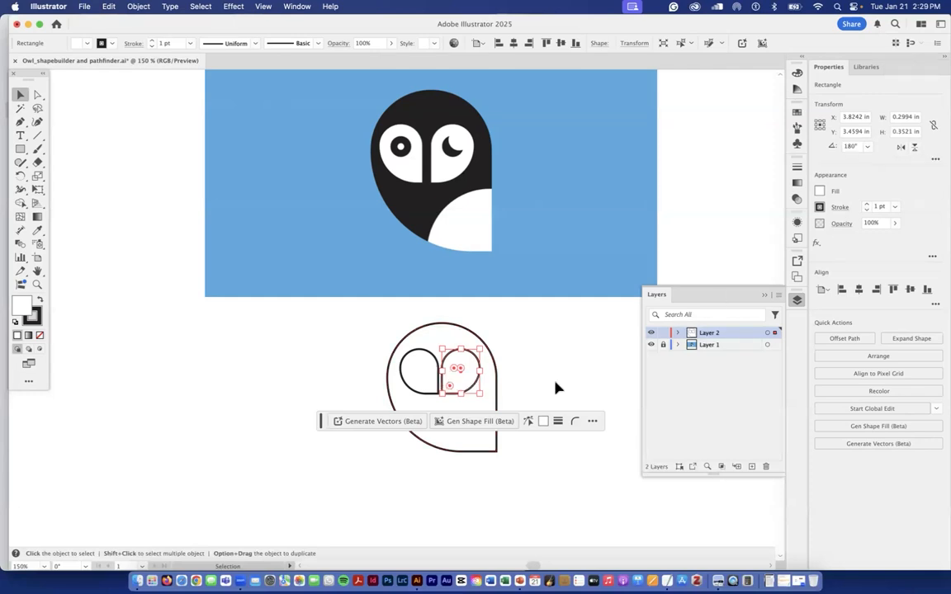
pyautogui.rightClick(467, 385)
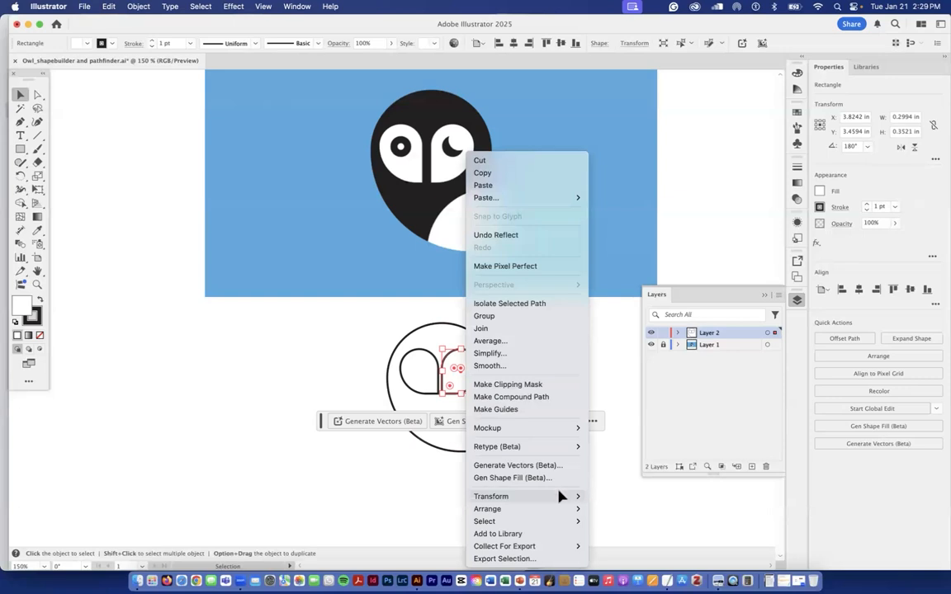
pyautogui.click(435, 480)
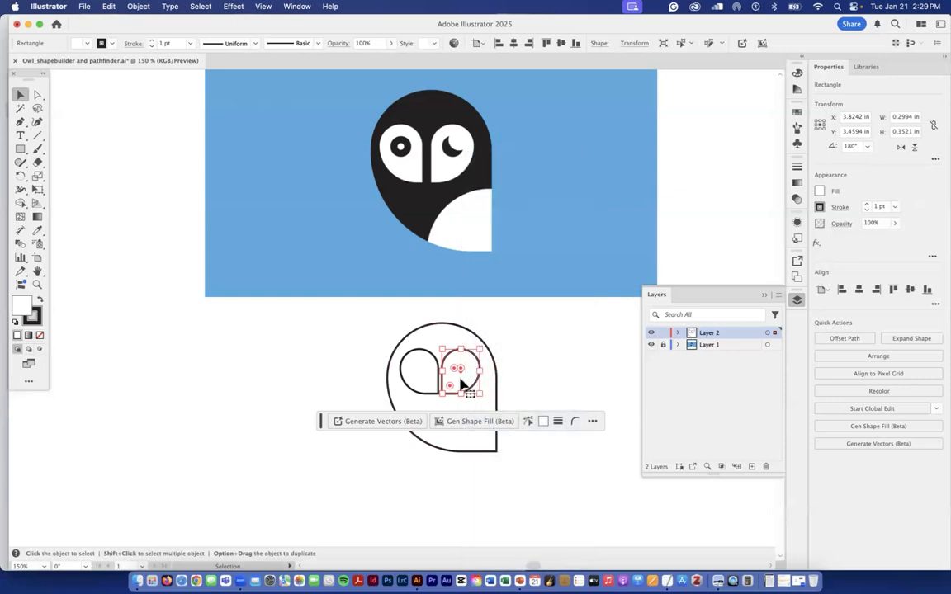
# - Nudge the right eye two increments to the right to widen the gap between the eyes
pyautogui.press('Right')
pyautogui.press('Right')
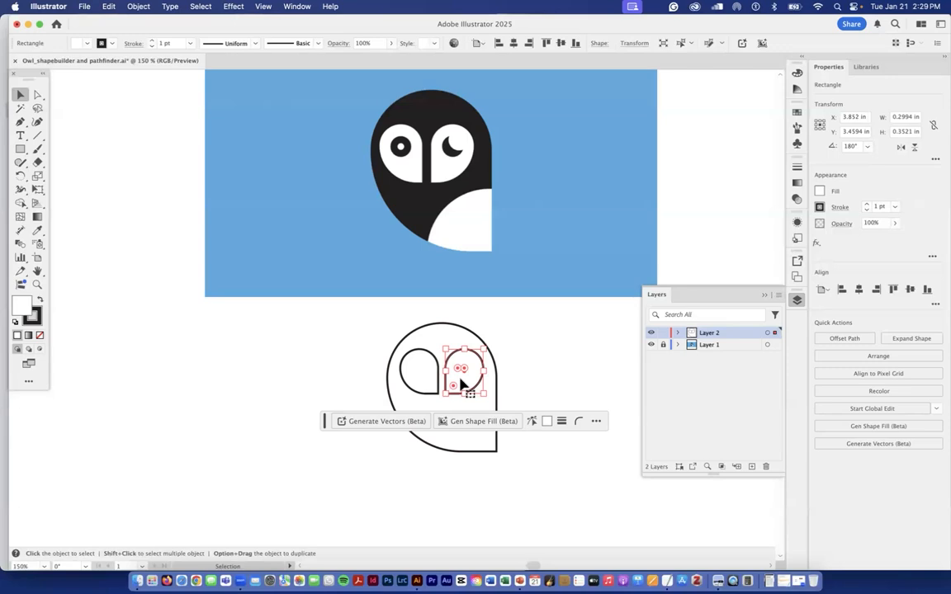
pyautogui.click(536, 372)
# - Draw a circle about 0.19 in across inside the left eye as the pupil
pyautogui.scroll(-1, 528, 372)
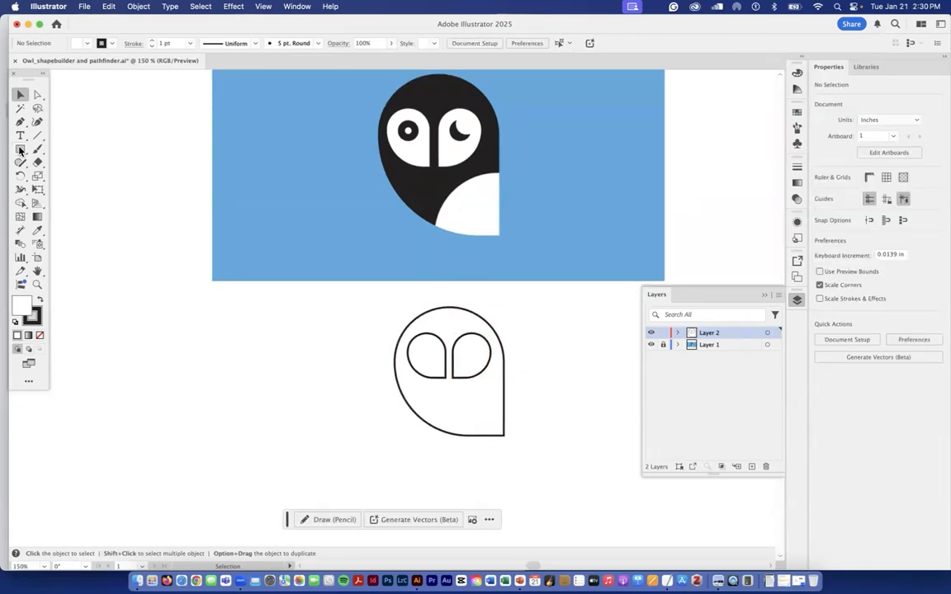
pyautogui.moveTo(20, 150); pyautogui.dragTo(73, 180)
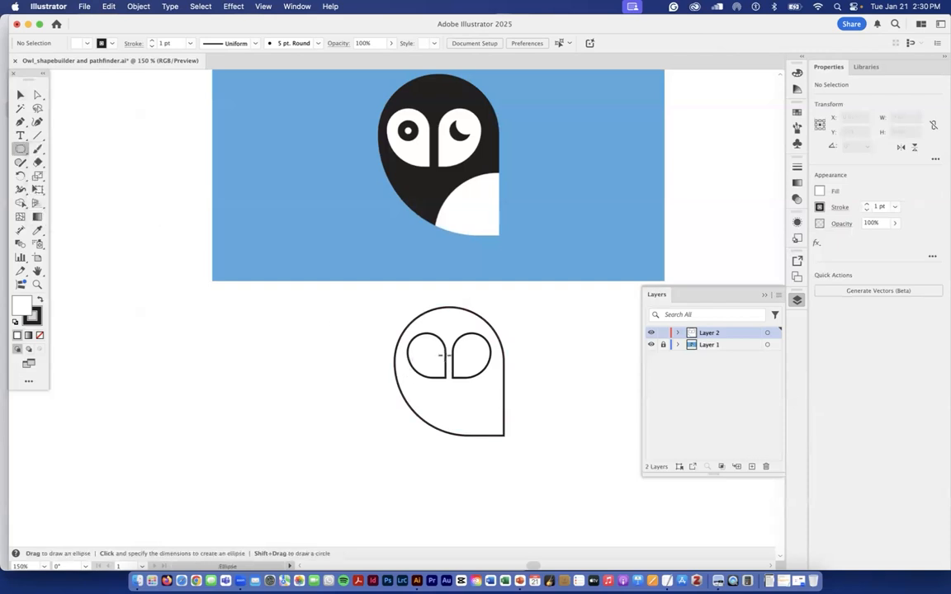
pyautogui.moveTo(423, 351); pyautogui.dragTo(440, 374)
pyautogui.scroll(-1, 440, 374)
pyautogui.press('v')
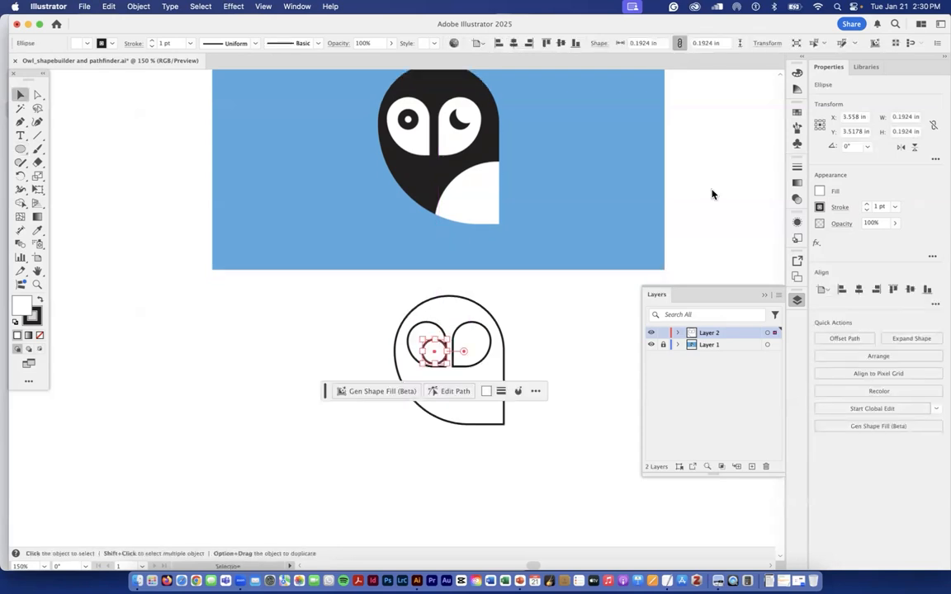
# - Give the pupil circle a black fill and no stroke
pyautogui.click(820, 191)
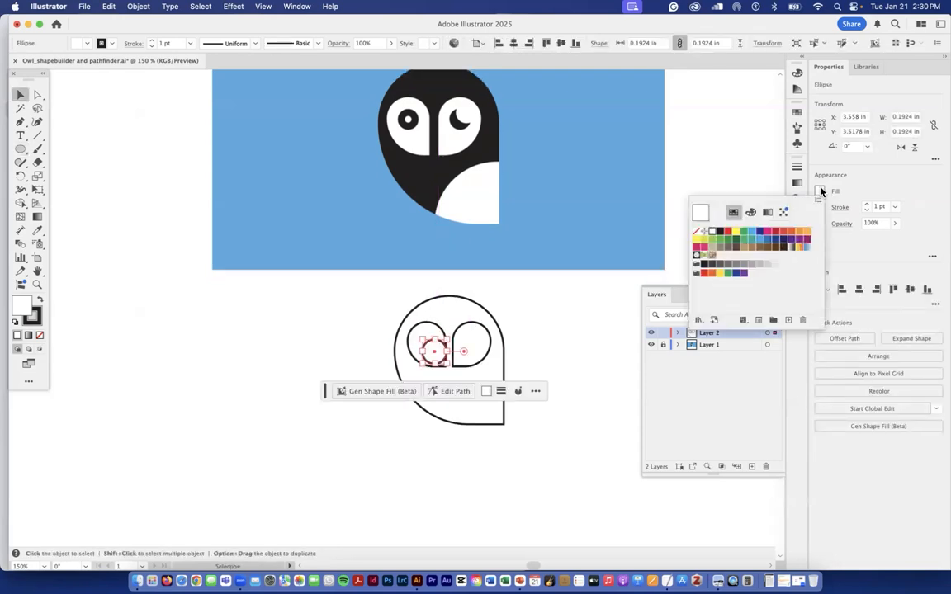
pyautogui.click(715, 232)
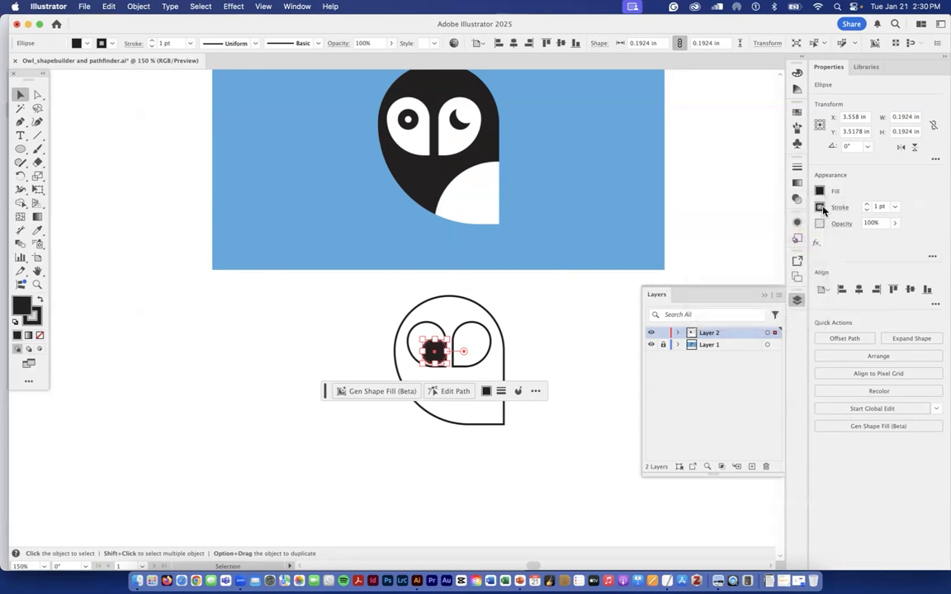
pyautogui.click(820, 207)
pyautogui.click(697, 248)
# - Shrink the pupil to about 0.16 in and centre it in the rounded part of the left eye
pyautogui.moveTo(435, 355)
pyautogui.mouseDown()
pyautogui.moveTo(428, 349)
pyautogui.moveTo(436, 354)
pyautogui.mouseUp()
pyautogui.moveTo(435, 352); pyautogui.dragTo(433, 351)
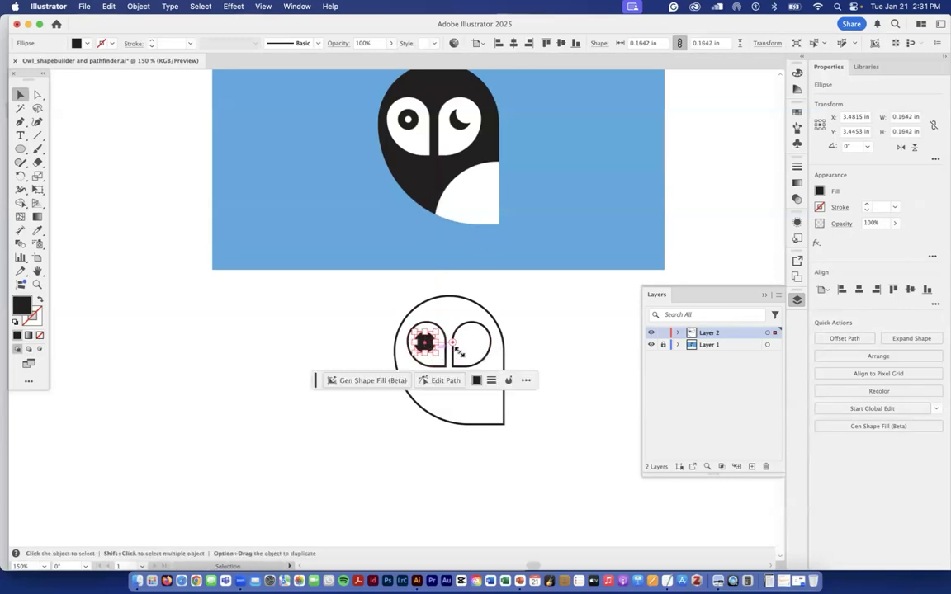
pyautogui.click(578, 346)
# - Duplicate the black pupil inside the left eye, offset down and to the right of the original
pyautogui.press('super+equal')
pyautogui.press('super+equal')
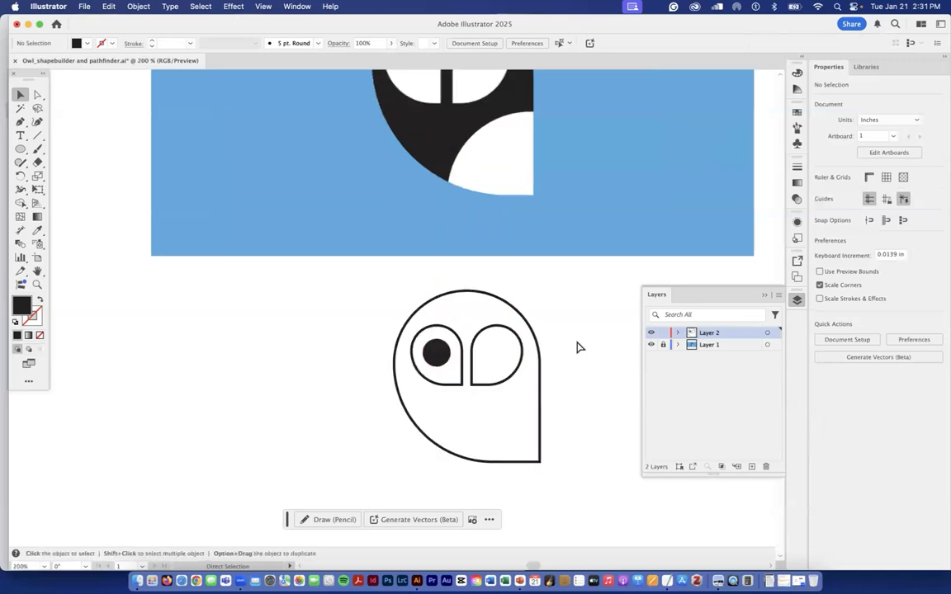
pyautogui.moveTo(578, 347); pyautogui.dragTo(493, 269)
pyautogui.click(377, 302)
pyautogui.keyDown('alt'); pyautogui.moveTo(378, 303); pyautogui.dragTo(392, 328); pyautogui.keyUp('alt')
# - Fill the duplicate circle white and shrink it to about 0.08 in, centred on the black pupil
pyautogui.click(819, 191)
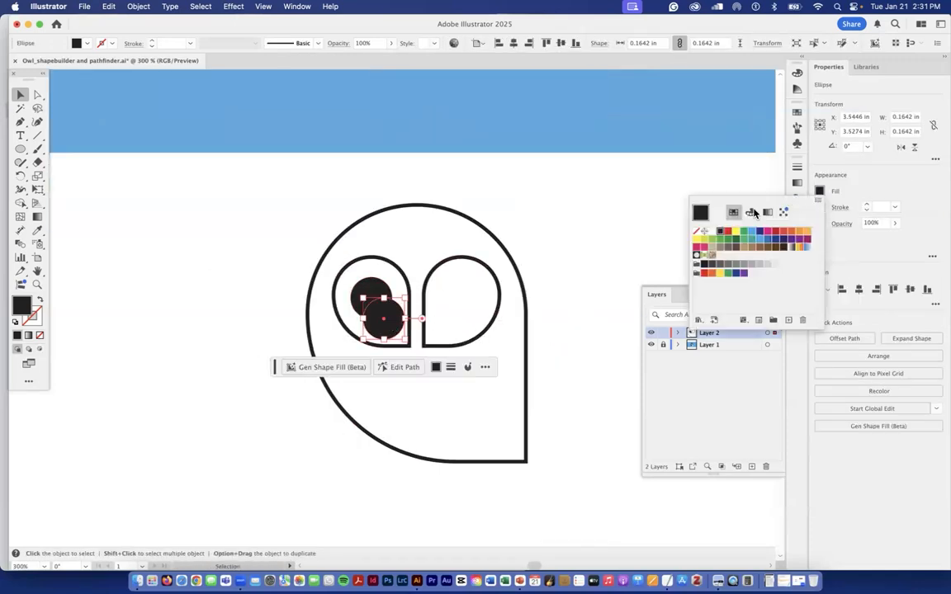
pyautogui.click(695, 231)
pyautogui.moveTo(405, 337); pyautogui.dragTo(372, 301)
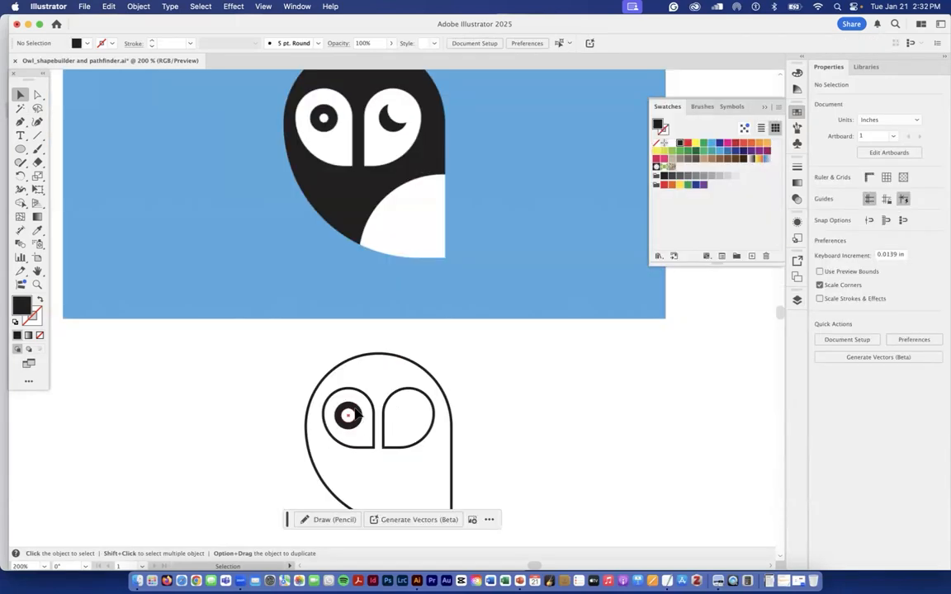
# - Copy the black pupil circle into the right eye and add a second copy overlapping it toward the upper right
pyautogui.click(348, 416)
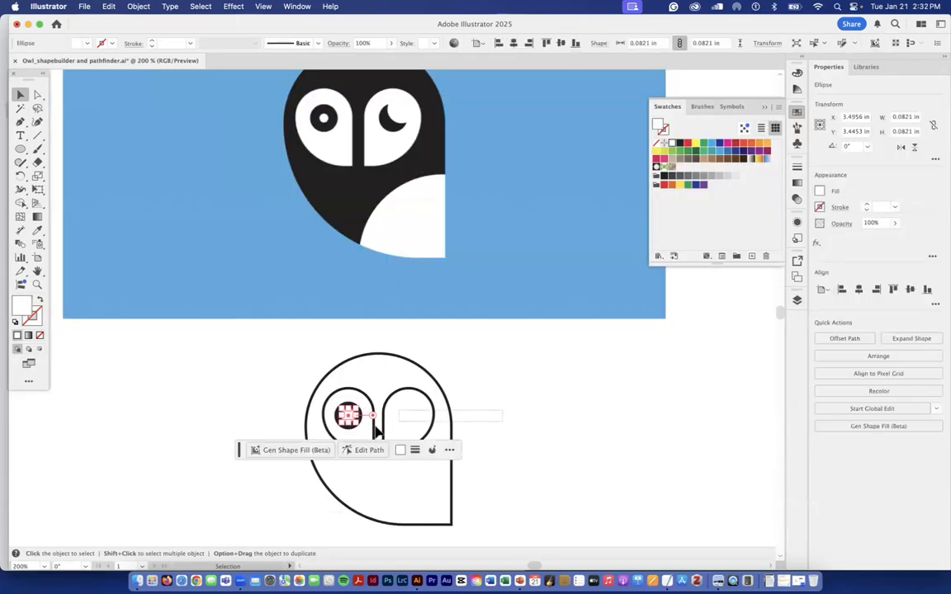
pyautogui.click(353, 426)
pyautogui.keyDown('super'); pyautogui.click(358, 423); pyautogui.keyUp('super')
pyautogui.press('super+equal')
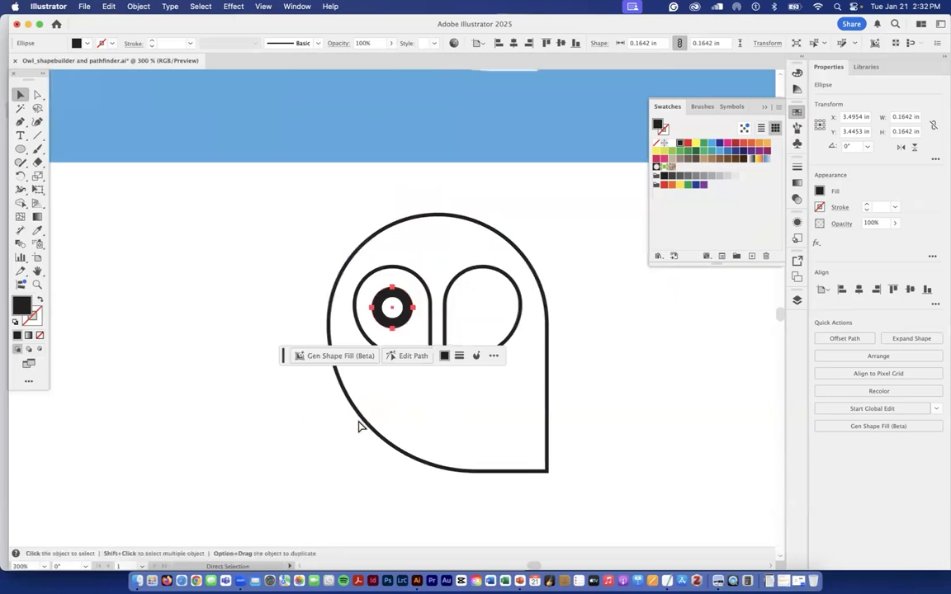
pyautogui.moveTo(377, 324); pyautogui.dragTo(514, 311)
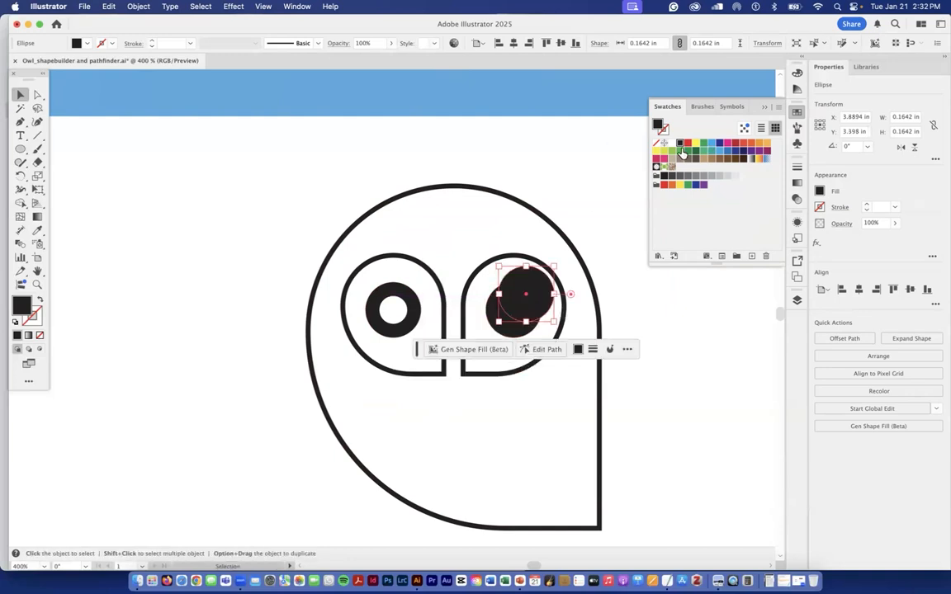
# - Fill the upper overlapping circle in the right eye with light blue to tell it apart from the black one
pyautogui.click(712, 144)
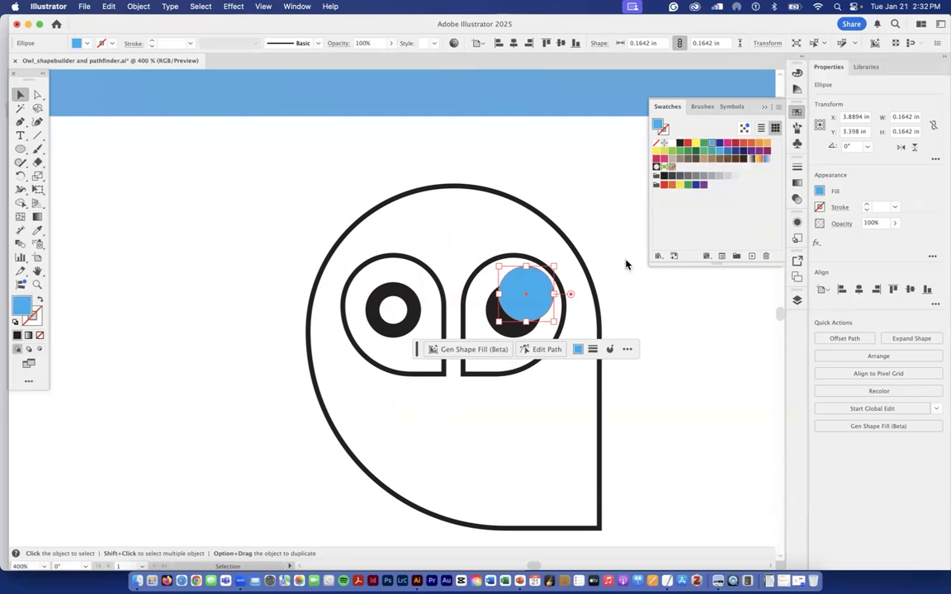
pyautogui.click(681, 360)
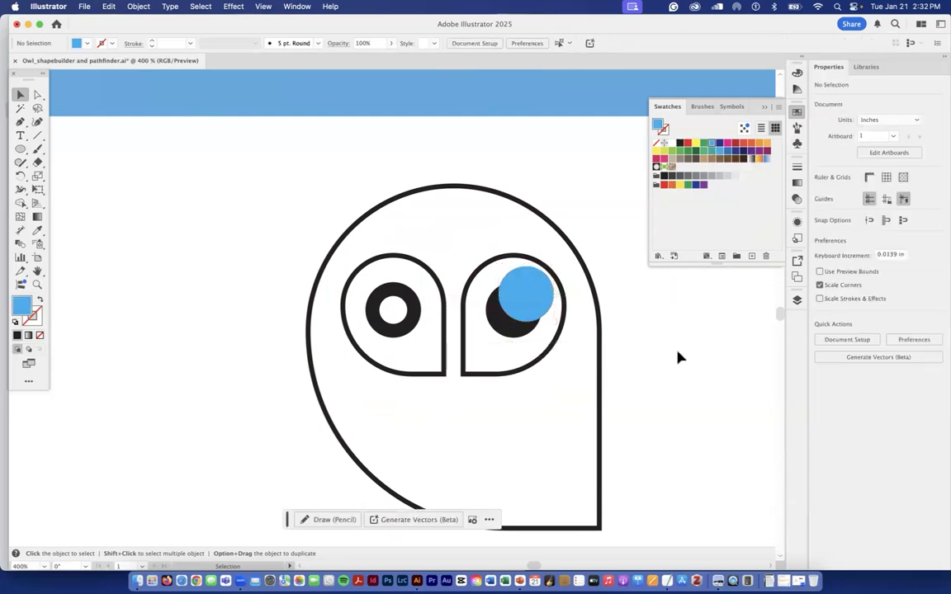
pyautogui.press('super+minus')
pyautogui.press('super+minus')
pyautogui.moveTo(611, 343); pyautogui.dragTo(605, 438)
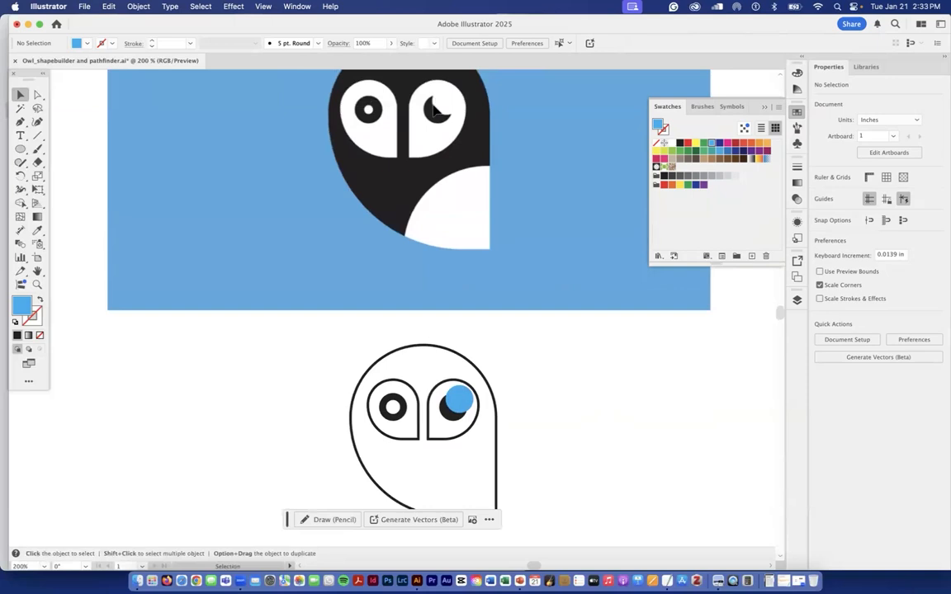
# - Use Shape Builder on the right eye's overlapping circles to remove the blue circle and its overlap, leaving a black crescent
pyautogui.moveTo(461, 405); pyautogui.dragTo(460, 397)
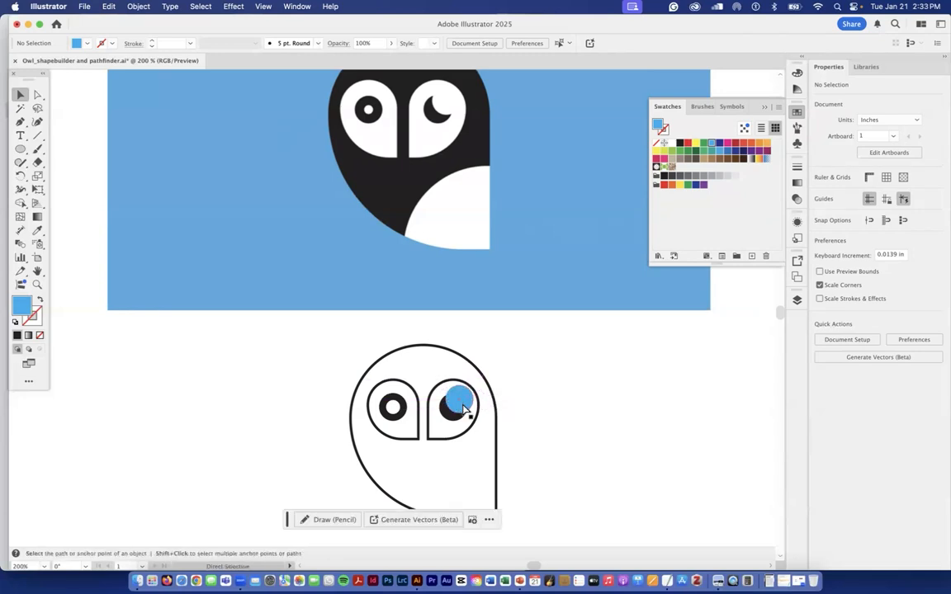
pyautogui.press('super+equal')
pyautogui.press('super+equal')
pyautogui.press('space')
pyautogui.moveTo(522, 399); pyautogui.dragTo(423, 204)
pyautogui.click(443, 417)
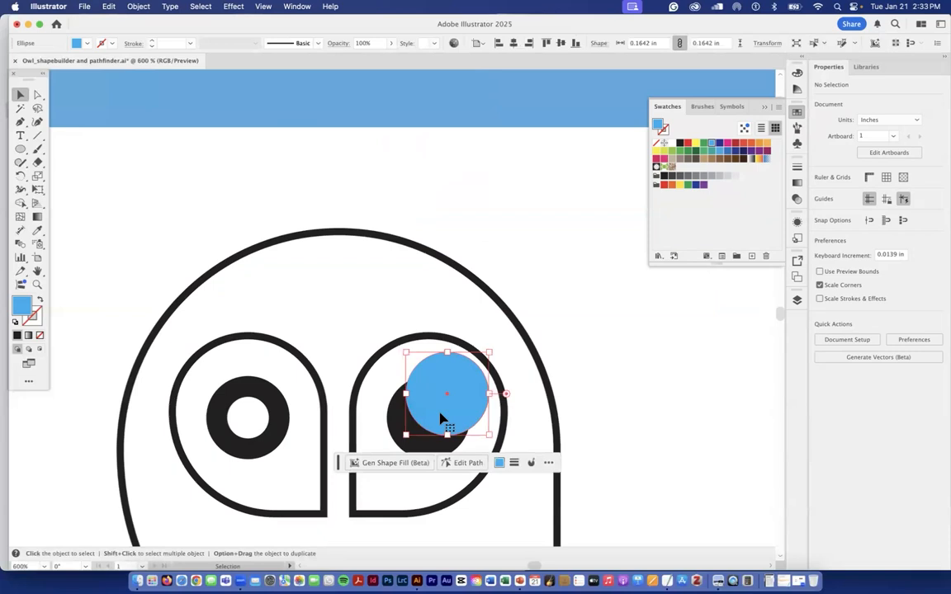
pyautogui.keyDown('shift'); pyautogui.click(395, 421); pyautogui.keyUp('shift')
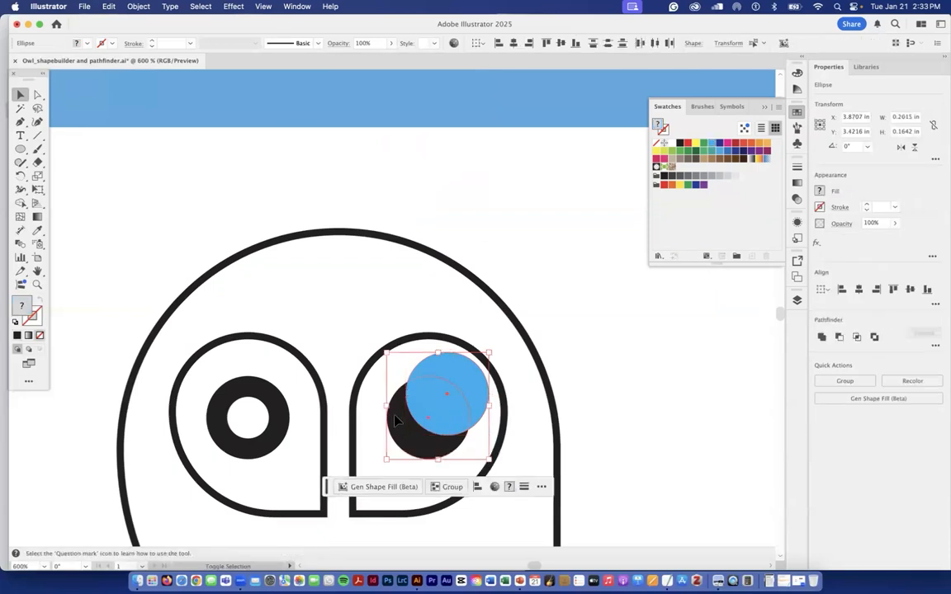
pyautogui.click(20, 204)
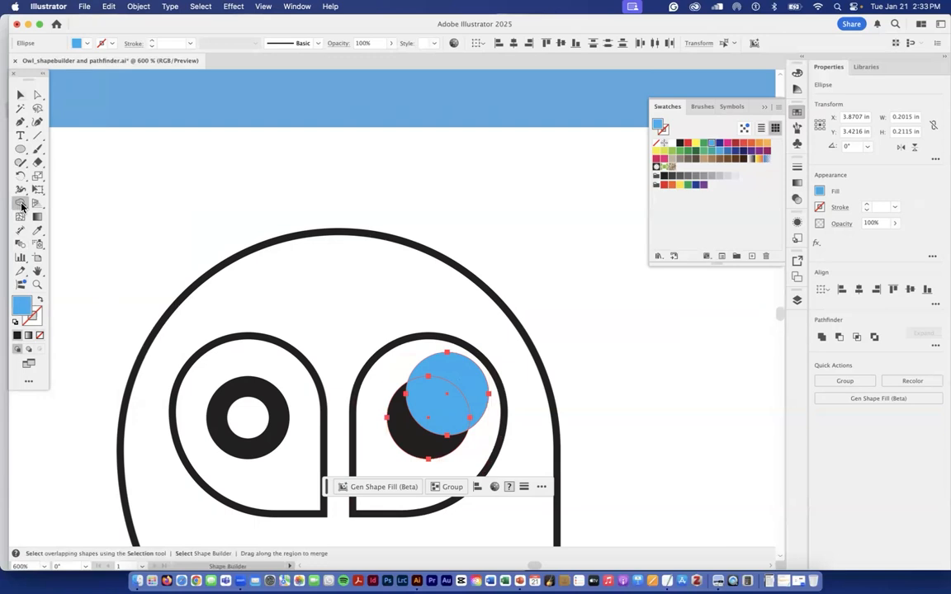
pyautogui.scroll(-1, 469, 394)
pyautogui.keyDown('alt'); pyautogui.click(472, 393); pyautogui.keyUp('alt')
pyautogui.scroll(-1, 471, 393)
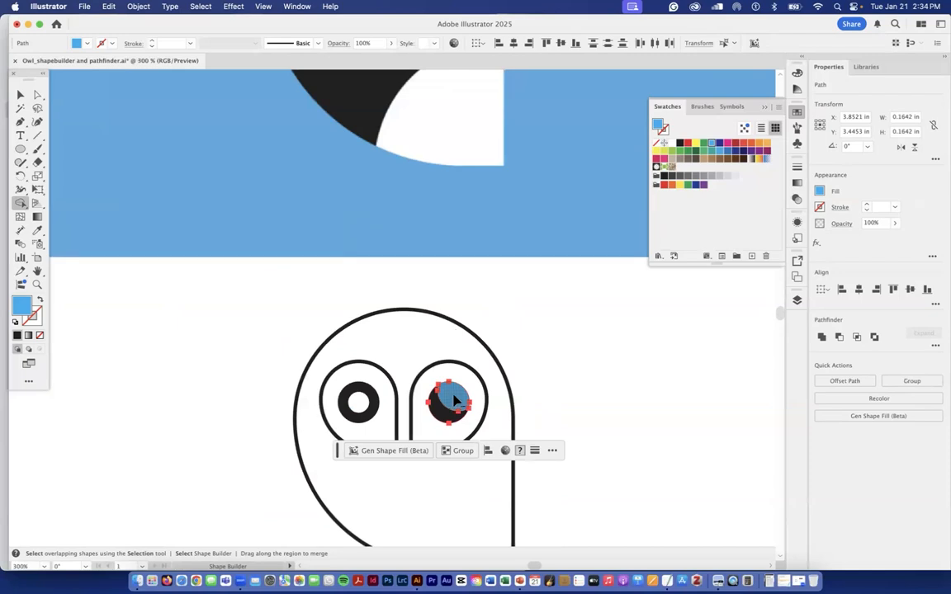
pyautogui.keyDown('alt'); pyautogui.click(453, 399); pyautogui.keyUp('alt')
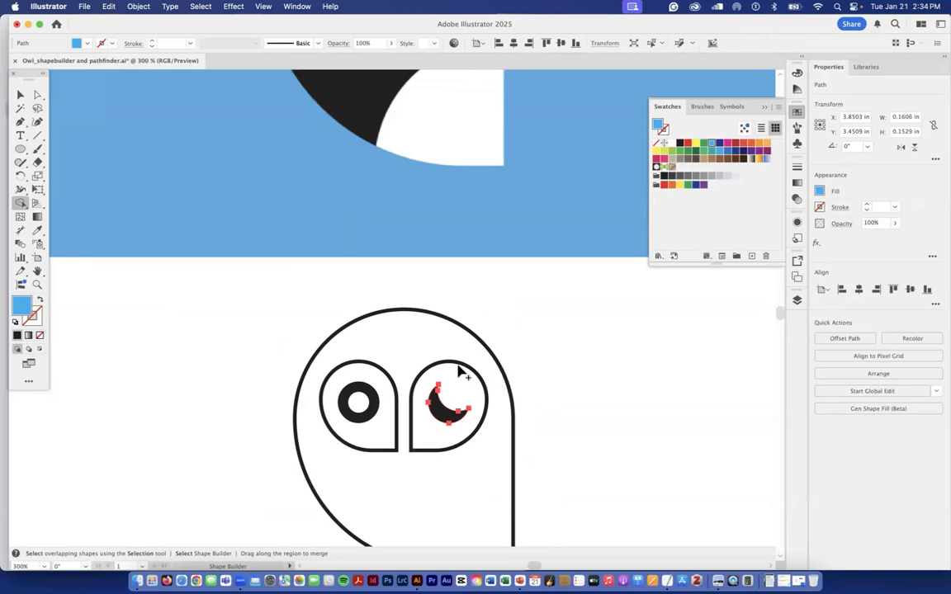
pyautogui.click(20, 96)
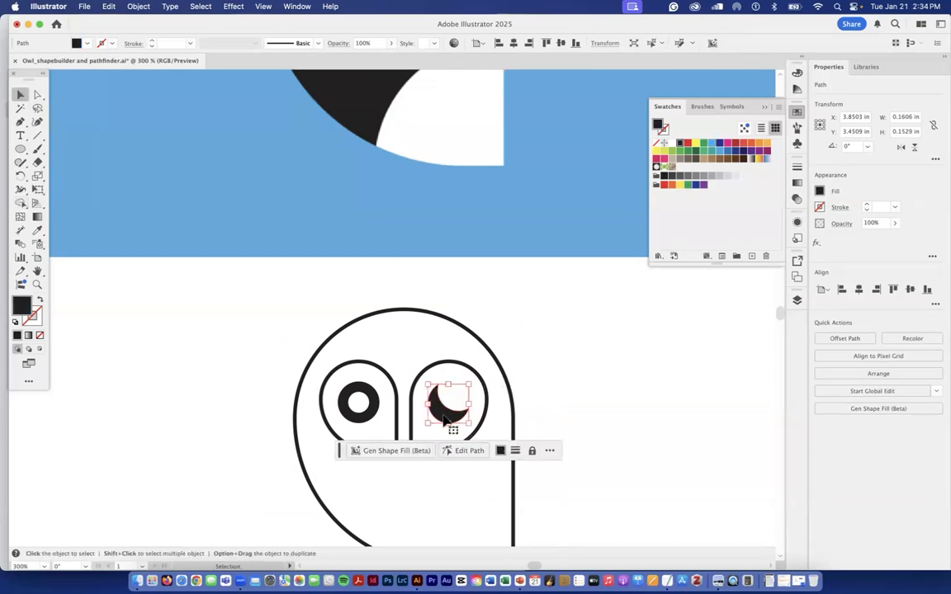
pyautogui.click(125, 206)
# - Fill the owl's body with black and remove its stroke
pyautogui.hscroll(2, 126, 205)
pyautogui.press('super+minus')
pyautogui.press('super+minus')
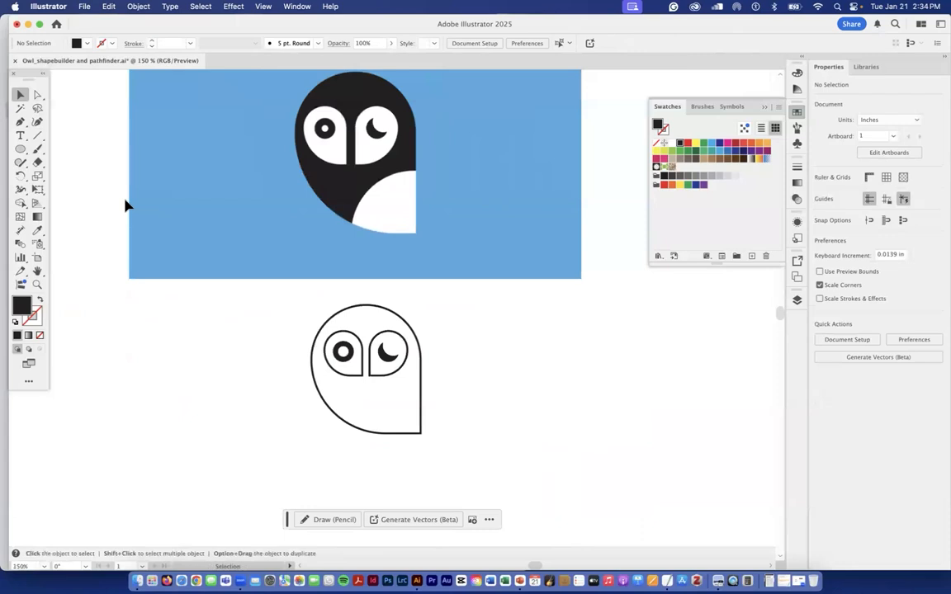
pyautogui.click(386, 310)
pyautogui.doubleClick(24, 308)
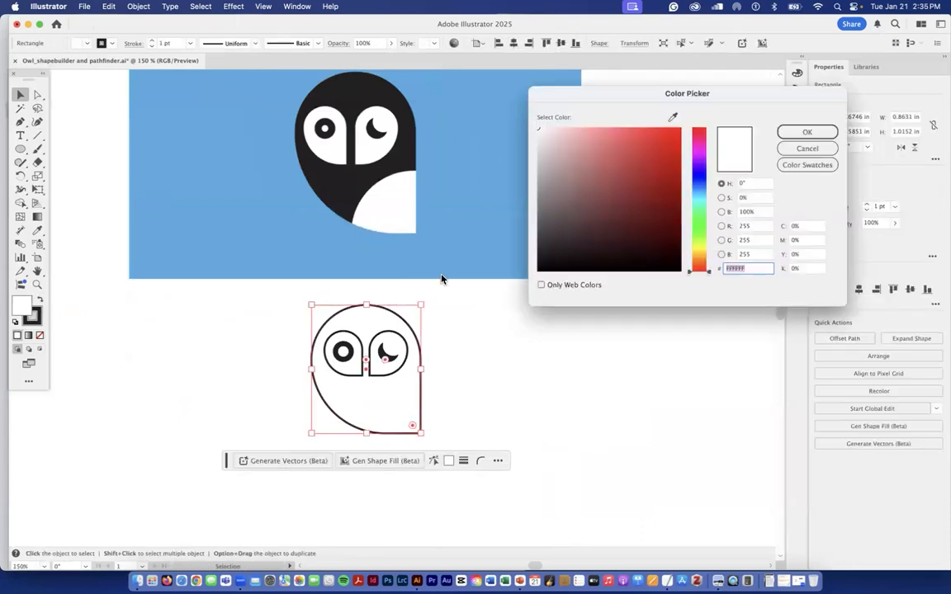
pyautogui.moveTo(540, 267); pyautogui.dragTo(525, 272)
pyautogui.press('Return')
pyautogui.click(34, 319)
pyautogui.click(40, 336)
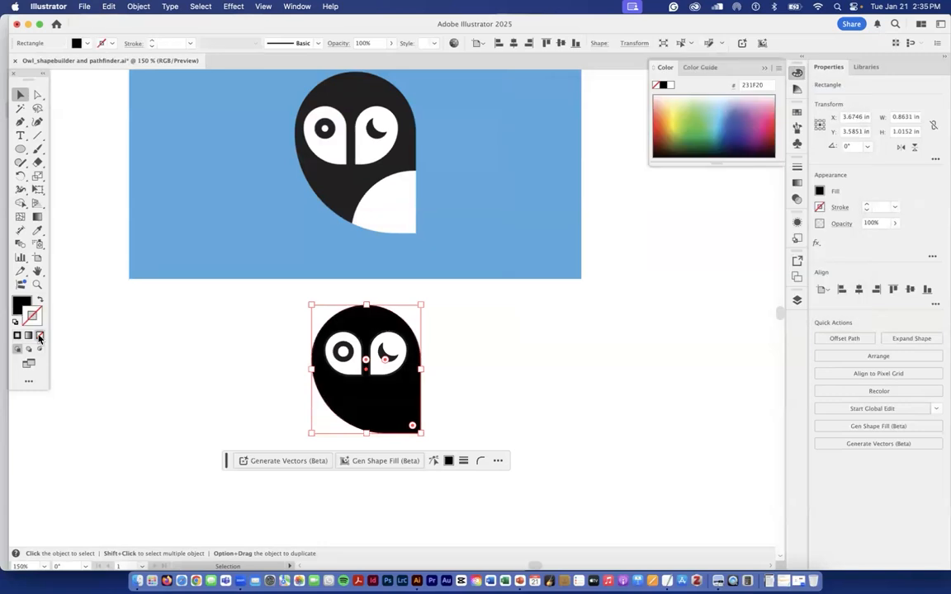
pyautogui.click(160, 359)
# - Draw a white (FFFFFF) circle without stroke, about 0.86 in across, over the body's lower-right corner
pyautogui.moveTo(20, 148); pyautogui.dragTo(50, 175)
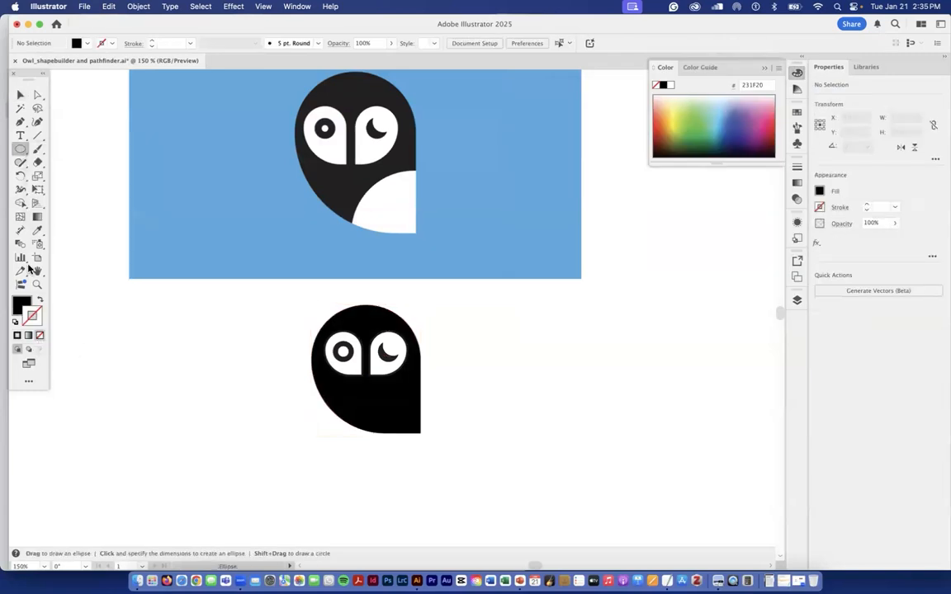
pyautogui.doubleClick(21, 304)
pyautogui.click(551, 132)
pyautogui.moveTo(510, 114); pyautogui.dragTo(485, 116)
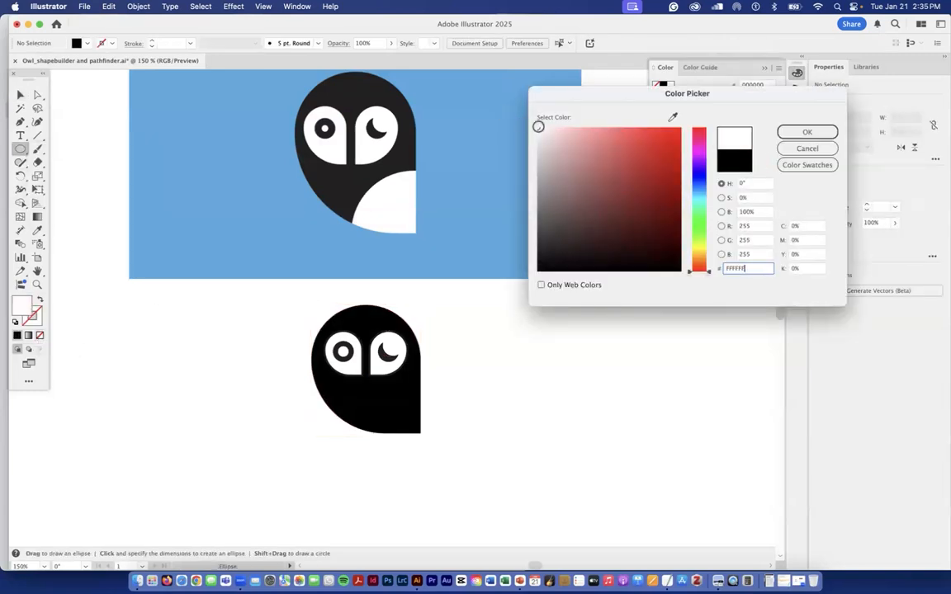
pyautogui.click(796, 134)
pyautogui.moveTo(402, 417); pyautogui.dragTo(512, 497)
pyautogui.click(21, 96)
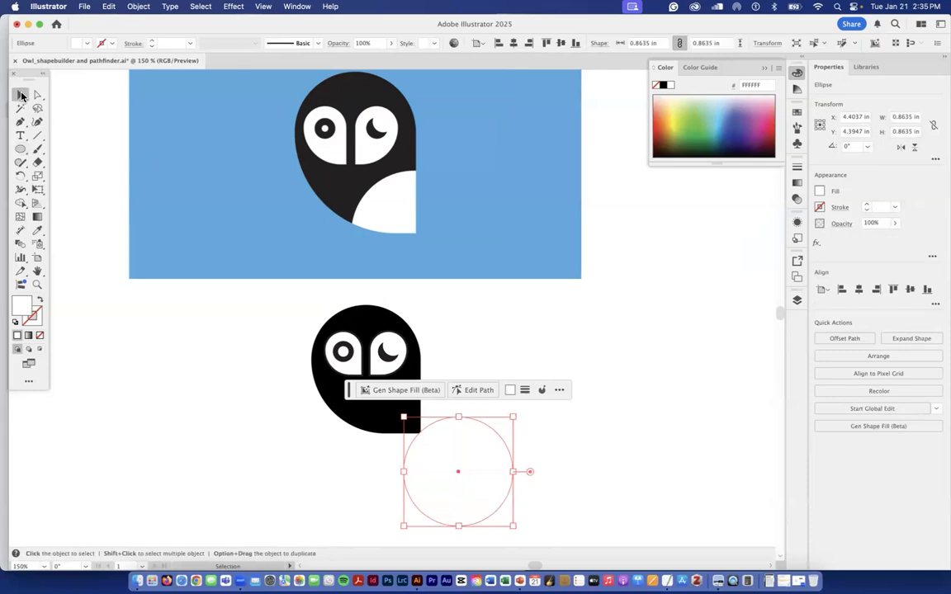
# - Move the white circle so its centre sits on the body's lower-right corner, and check the alignment in Outline view
pyautogui.moveTo(446, 443); pyautogui.dragTo(419, 410)
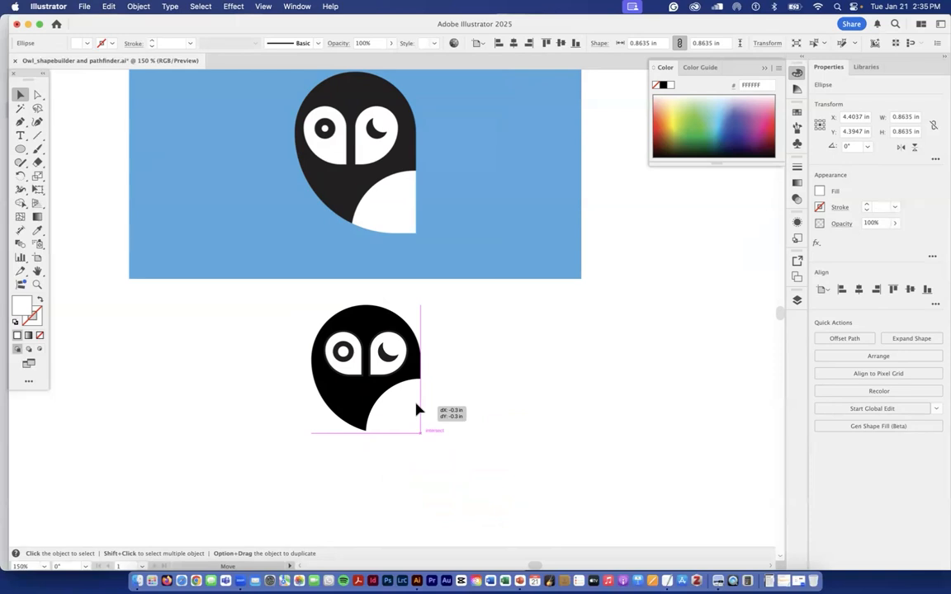
pyautogui.moveTo(416, 410); pyautogui.dragTo(417, 410)
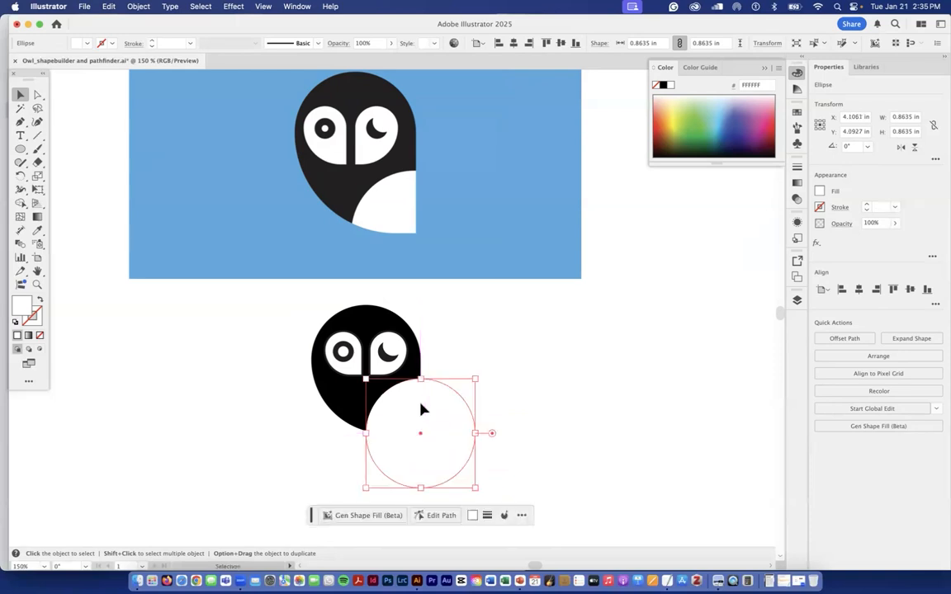
pyautogui.click(263, 7)
pyautogui.click(266, 35)
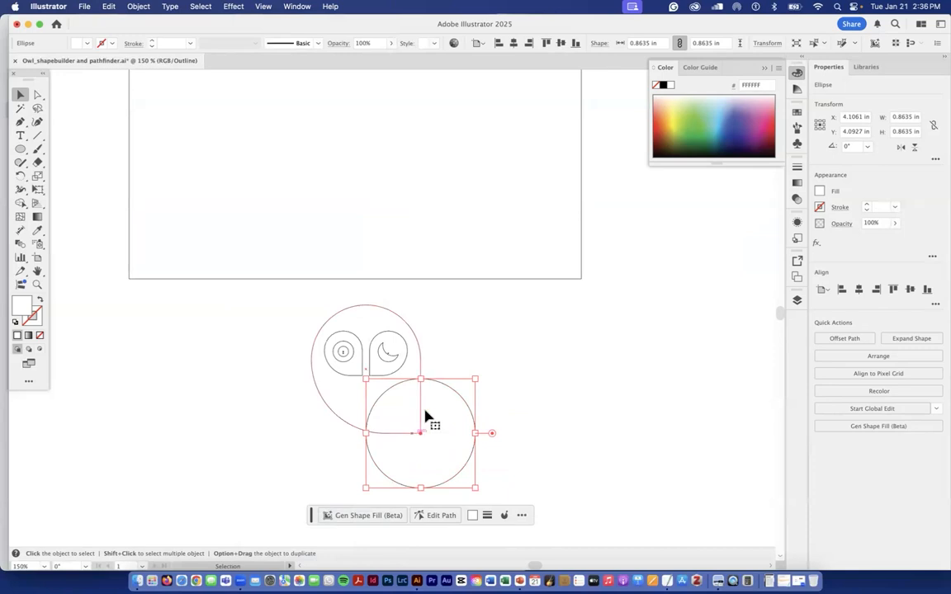
pyautogui.click(263, 5)
pyautogui.click(276, 34)
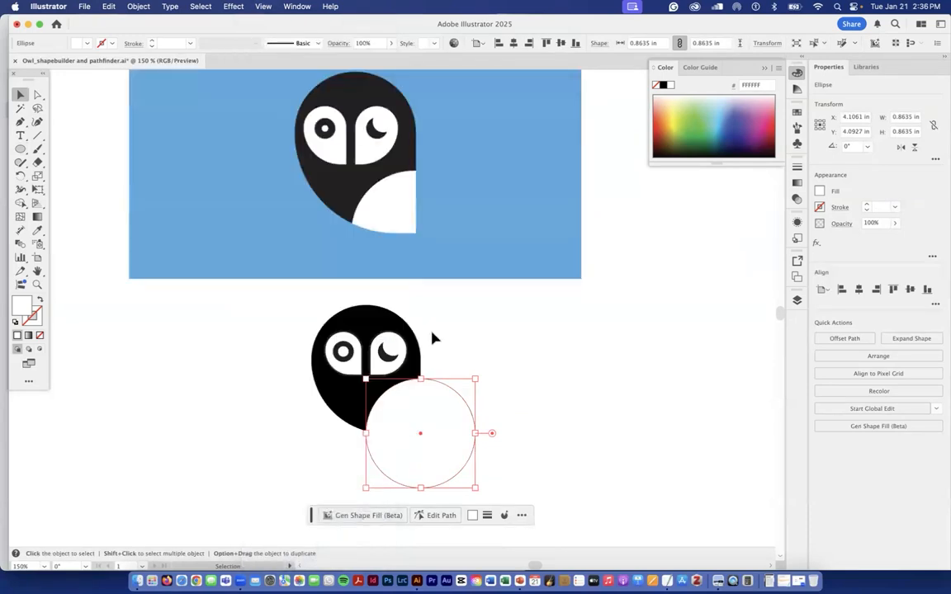
# - Select the body and white circle and remove the part of the circle outside the body with Shape Builder
pyautogui.keyDown('shift'); pyautogui.click(338, 409); pyautogui.keyUp('shift')
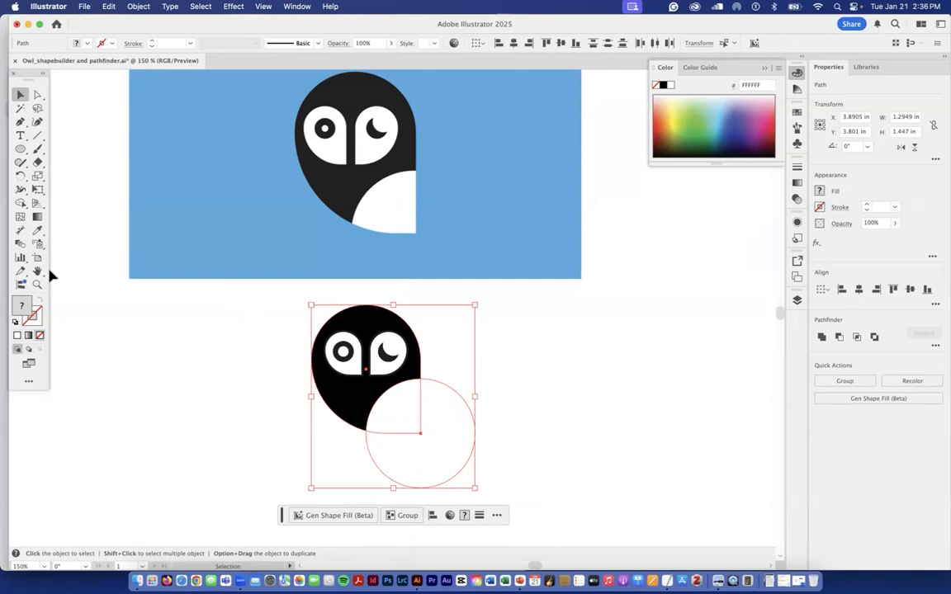
pyautogui.click(20, 205)
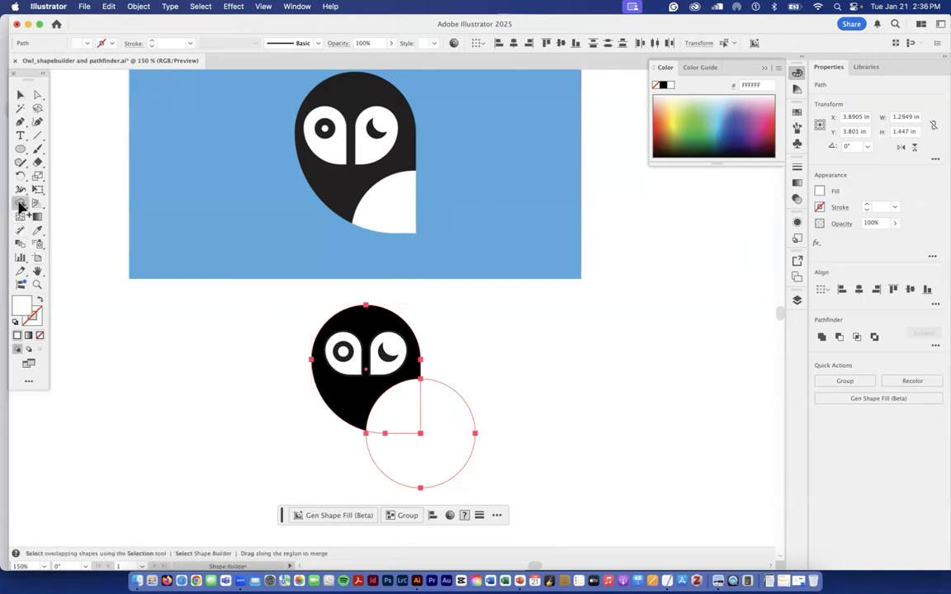
pyautogui.keyDown('alt'); pyautogui.click(439, 430); pyautogui.keyUp('alt')
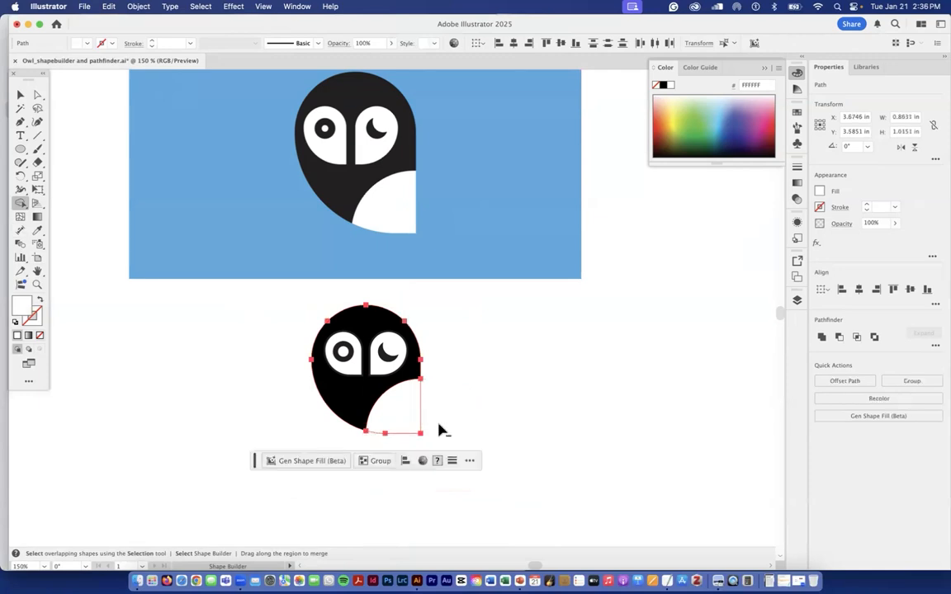
# - Select all the owl's shapes and move them down about 0.65 in, farther from the reference artwork
pyautogui.press('v')
pyautogui.scroll(-2, 368, 285)
pyautogui.moveTo(367, 285); pyautogui.dragTo(362, 366)
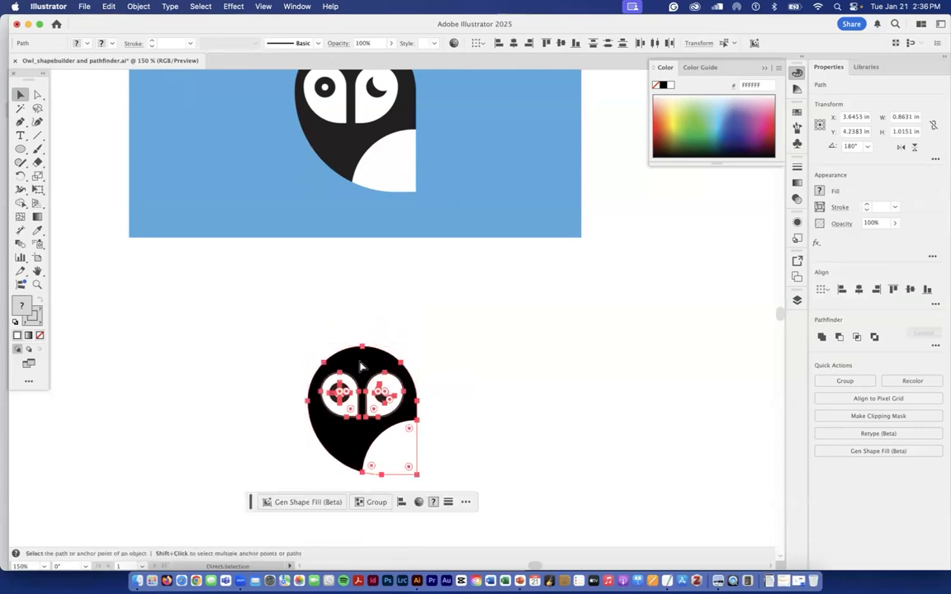
pyautogui.press('super+minus')
pyautogui.click(361, 365)
# - Draw a rectangle about 3.6 by 1.91 in over the owl, filled with blue (50A9E0) sampled from the reference background
pyautogui.moveTo(21, 152); pyautogui.dragTo(60, 150)
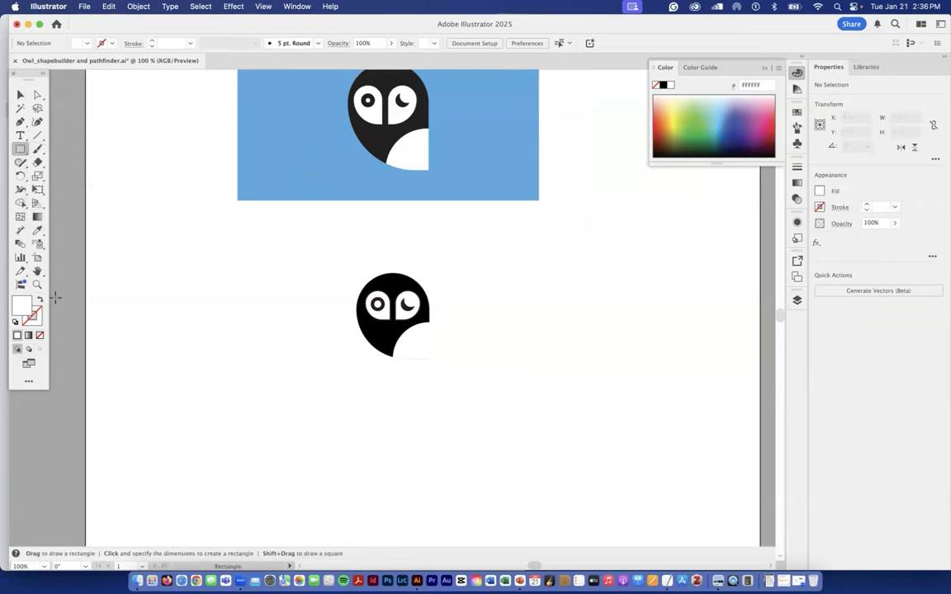
pyautogui.doubleClick(25, 308)
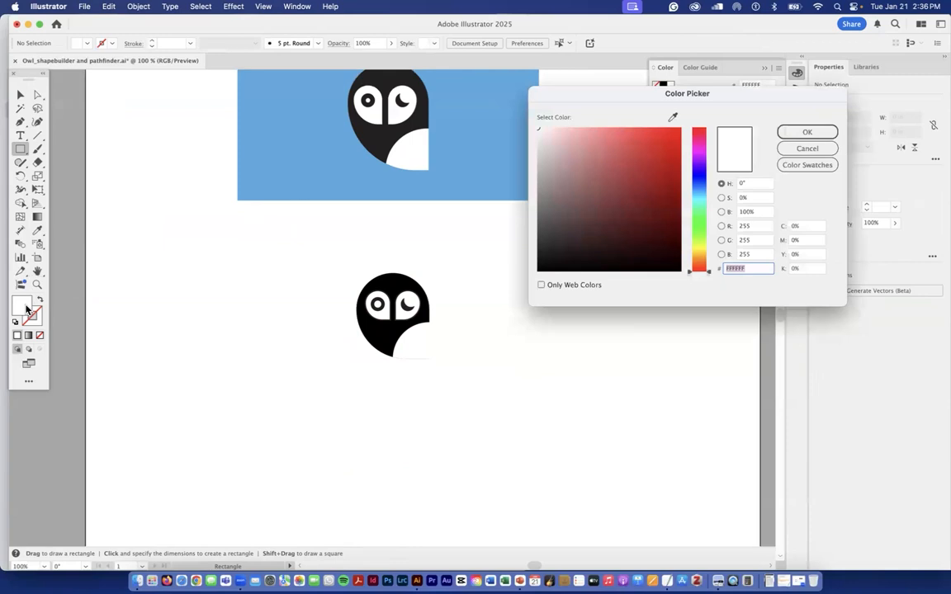
pyautogui.click(673, 117)
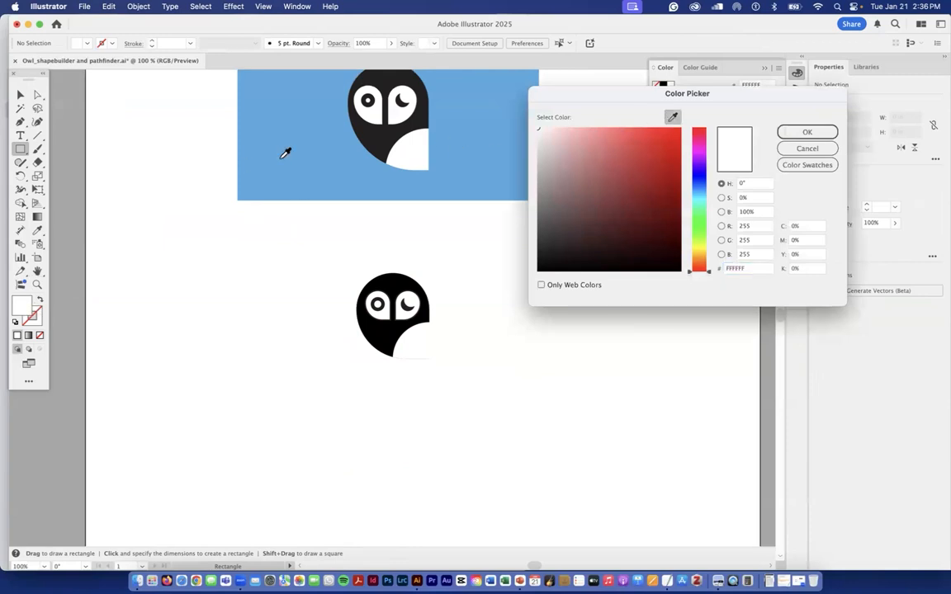
pyautogui.click(286, 157)
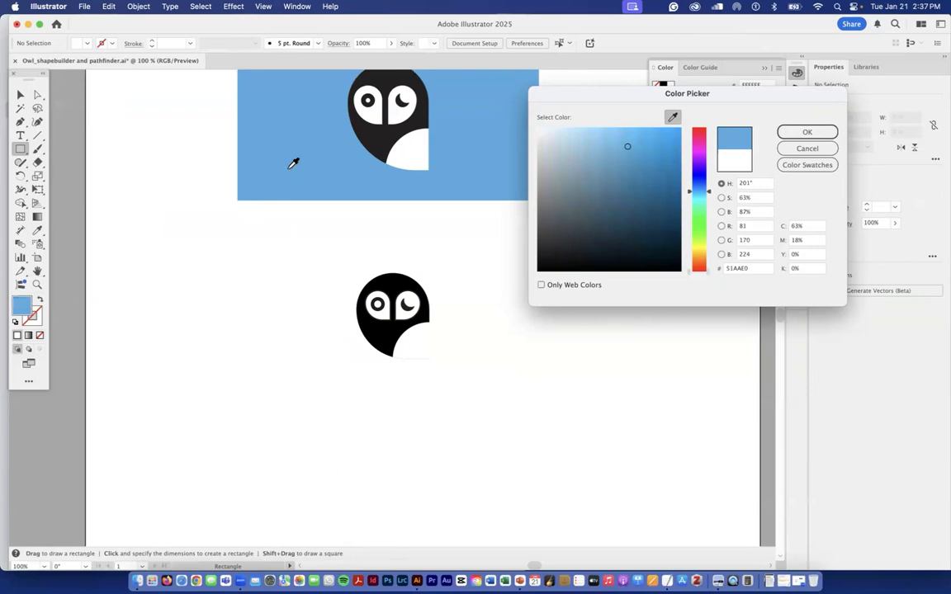
pyautogui.click(373, 135)
pyautogui.click(273, 139)
pyautogui.click(807, 134)
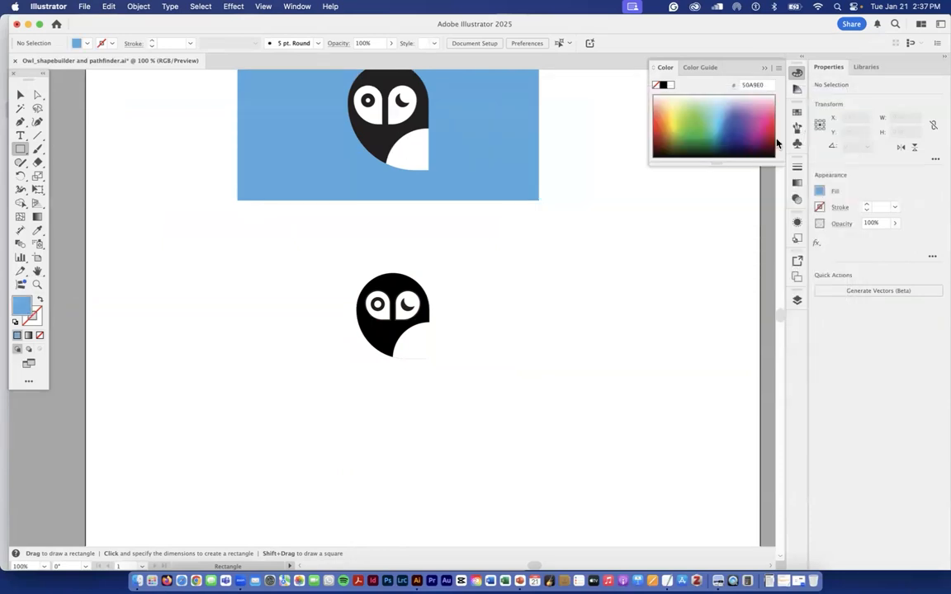
pyautogui.moveTo(242, 266); pyautogui.dragTo(546, 428)
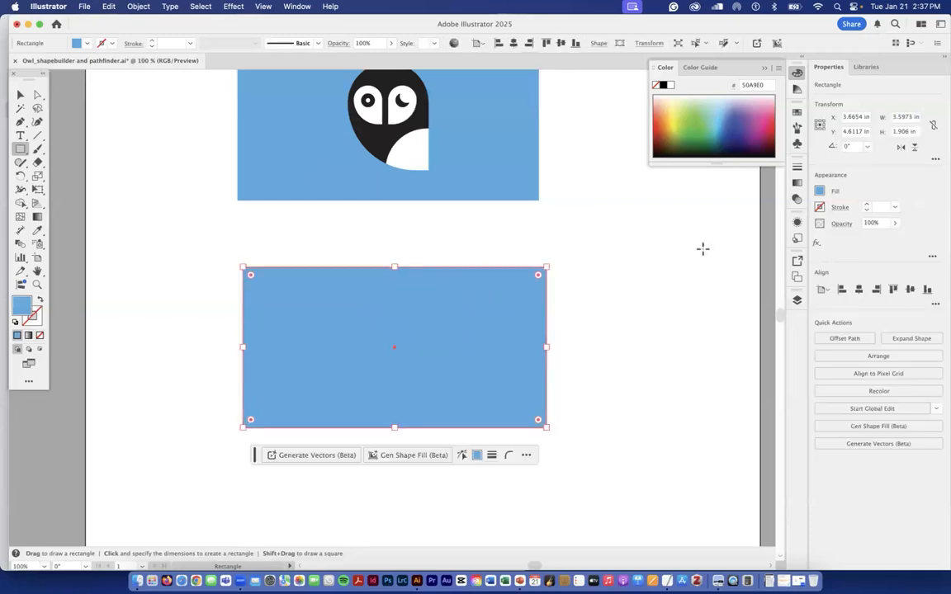
# - Send the blue rectangle behind the owl on Layer 2 and extend its top edge upward to a height of about 2.28 in
pyautogui.click(796, 301)
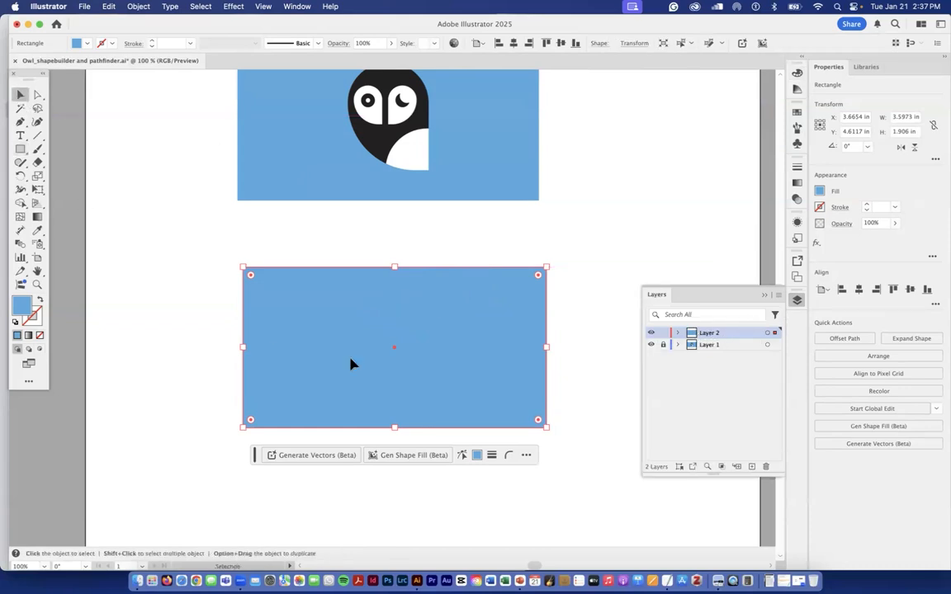
pyautogui.rightClick(481, 331)
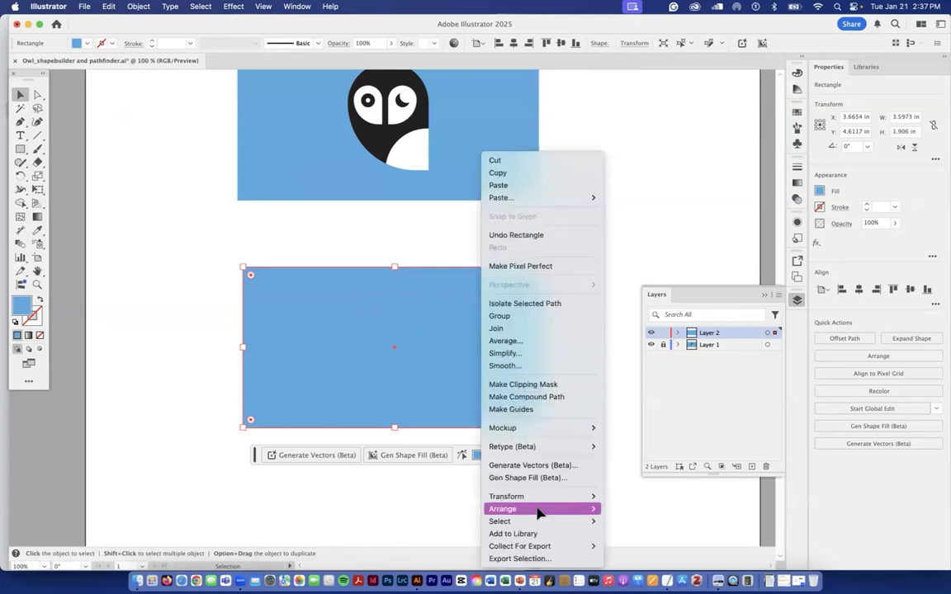
pyautogui.click(658, 536)
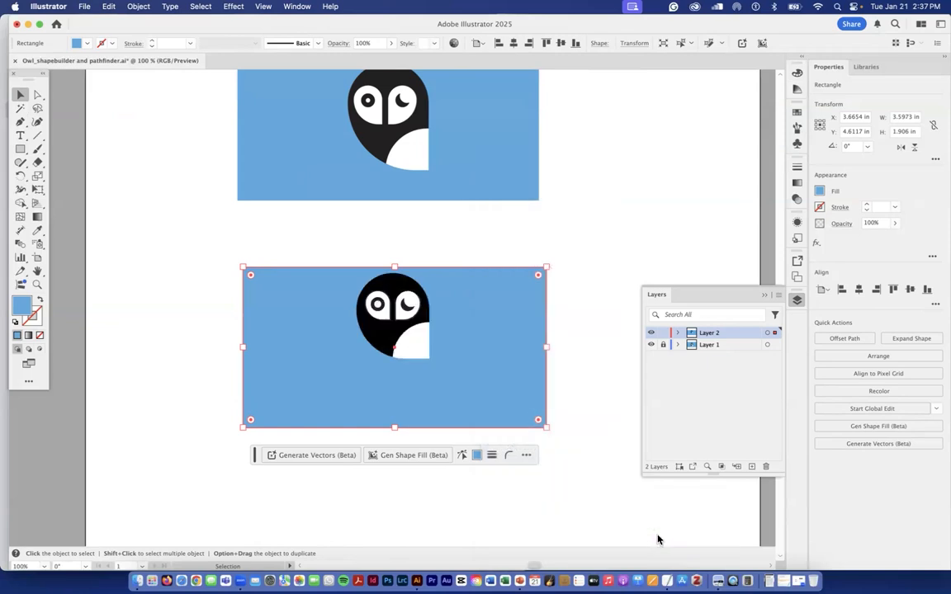
pyautogui.moveTo(395, 269); pyautogui.dragTo(395, 237)
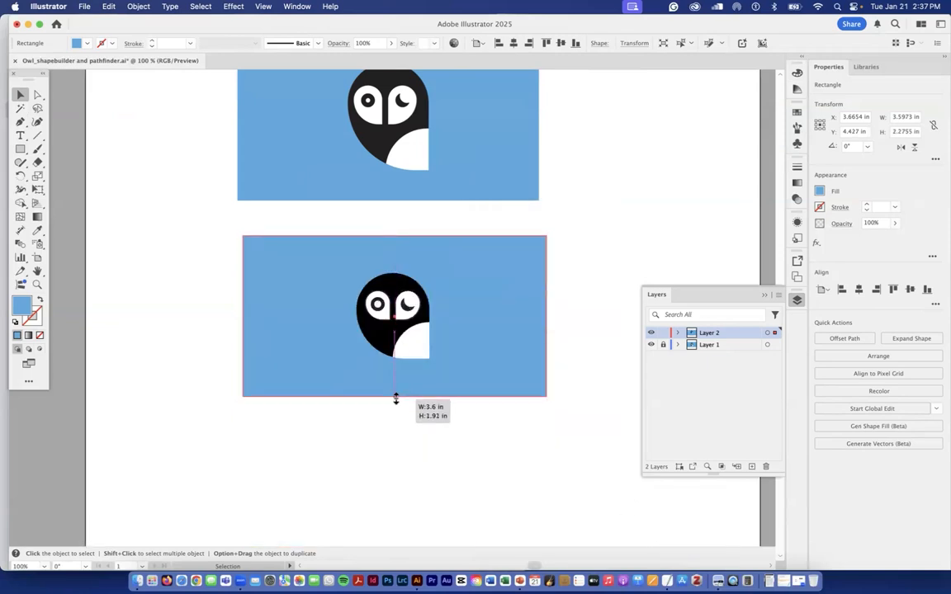